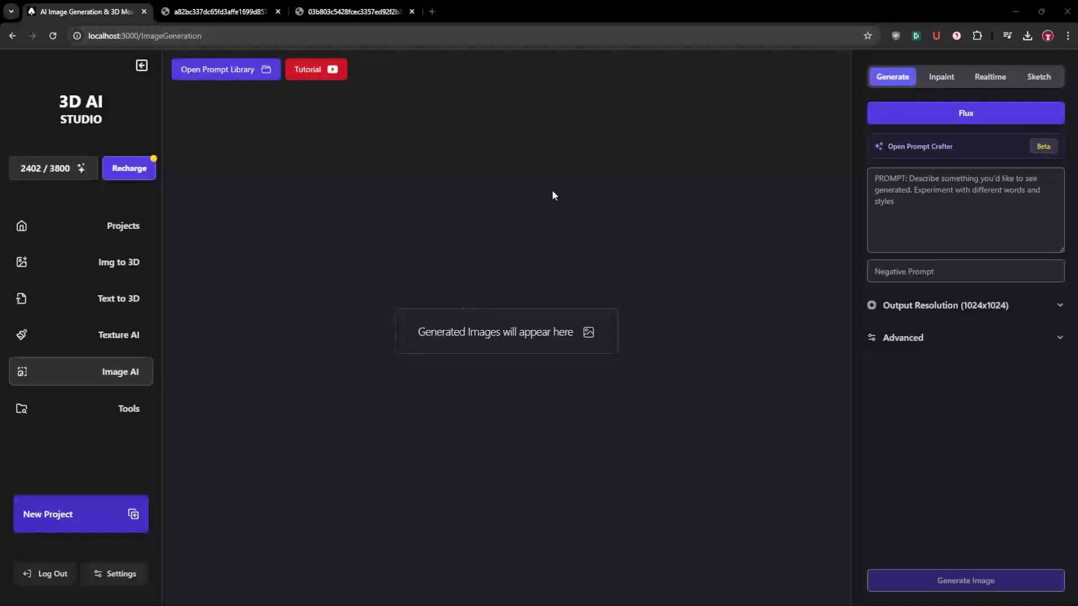
Copy the cute shark picture from the other tab and type 'a wolf' as the image prompt.
click(892, 218)
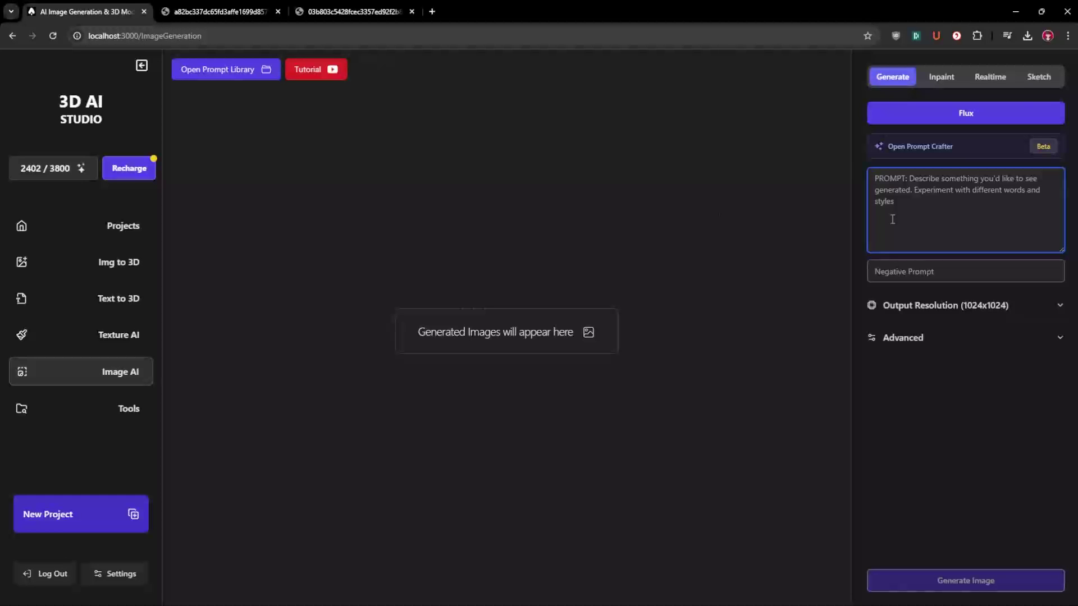
click(219, 11)
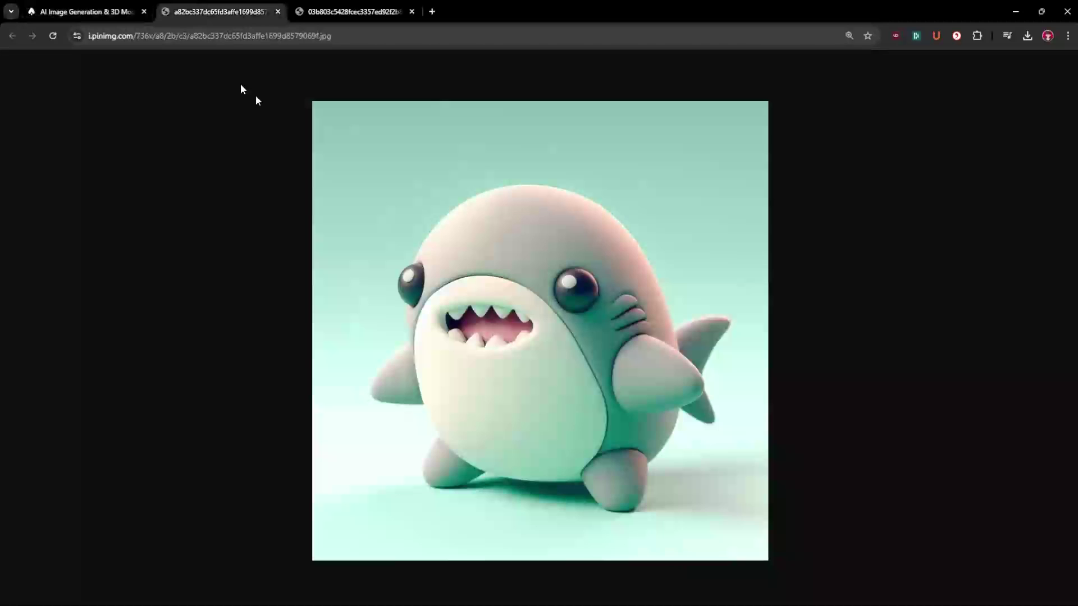
right_click(469, 259)
click(529, 305)
click(76, 8)
text(a wolf)
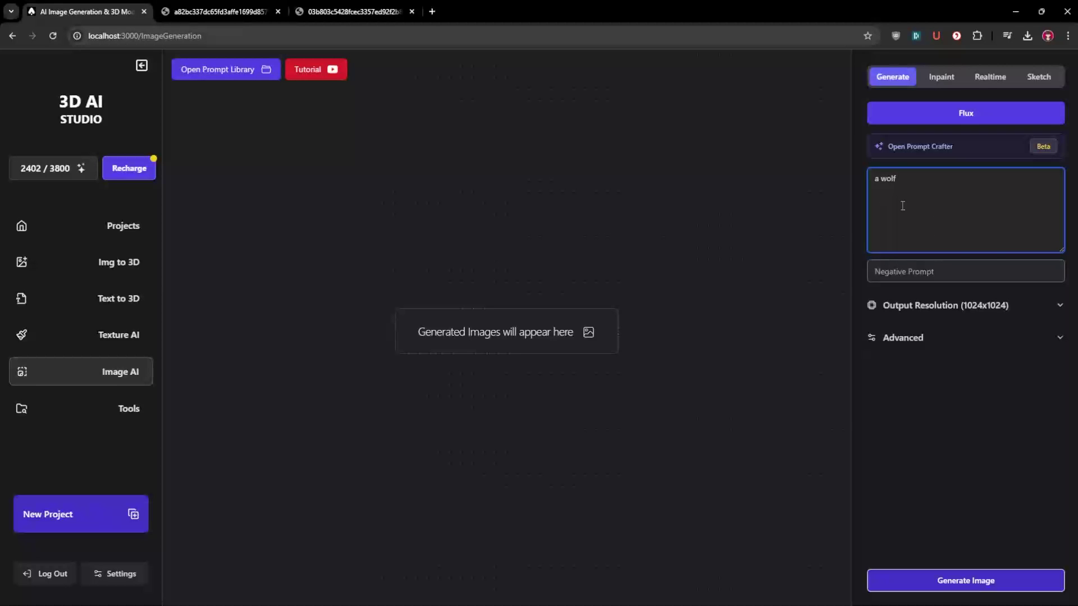
click(222, 11)
click(90, 11)
Open Prompt Crafter on the wolf prompt and paste the shark image as Reference Image.
triple_click(921, 202)
click(919, 147)
double_click(284, 235)
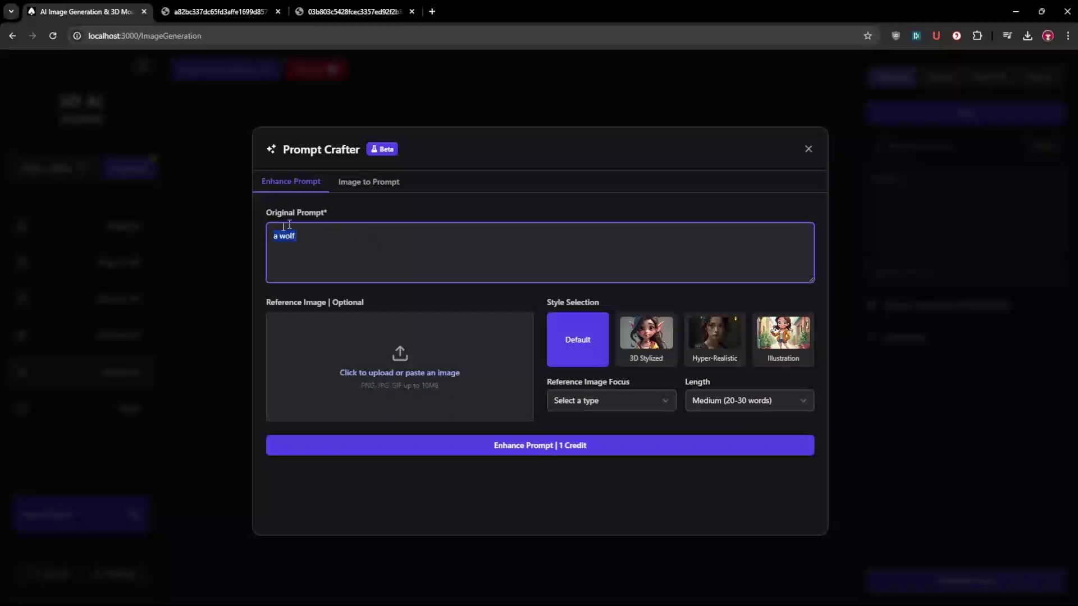
click(410, 210)
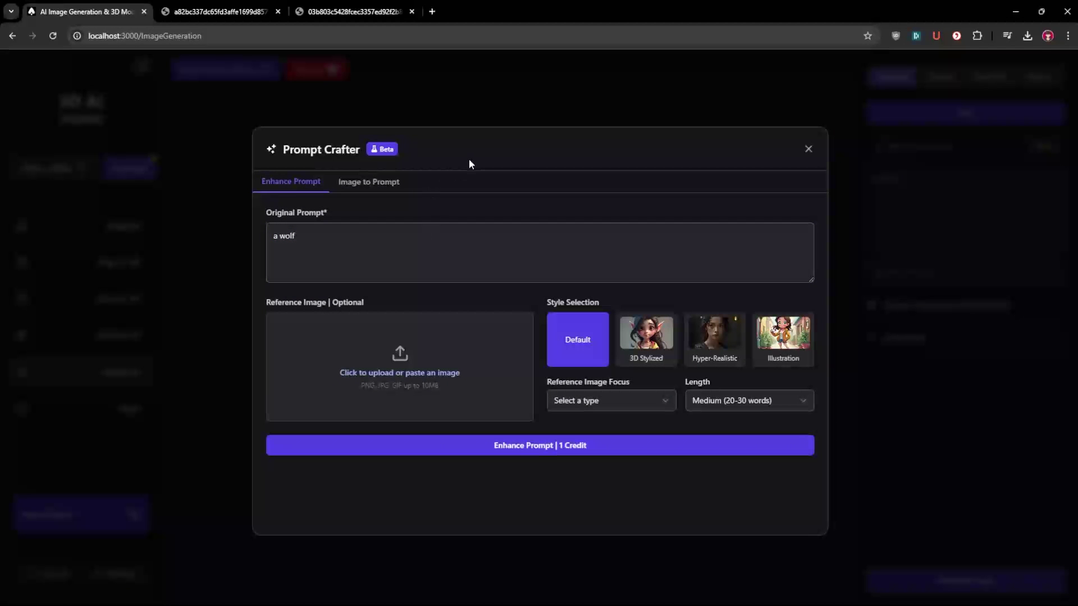
key(ctrl+v)
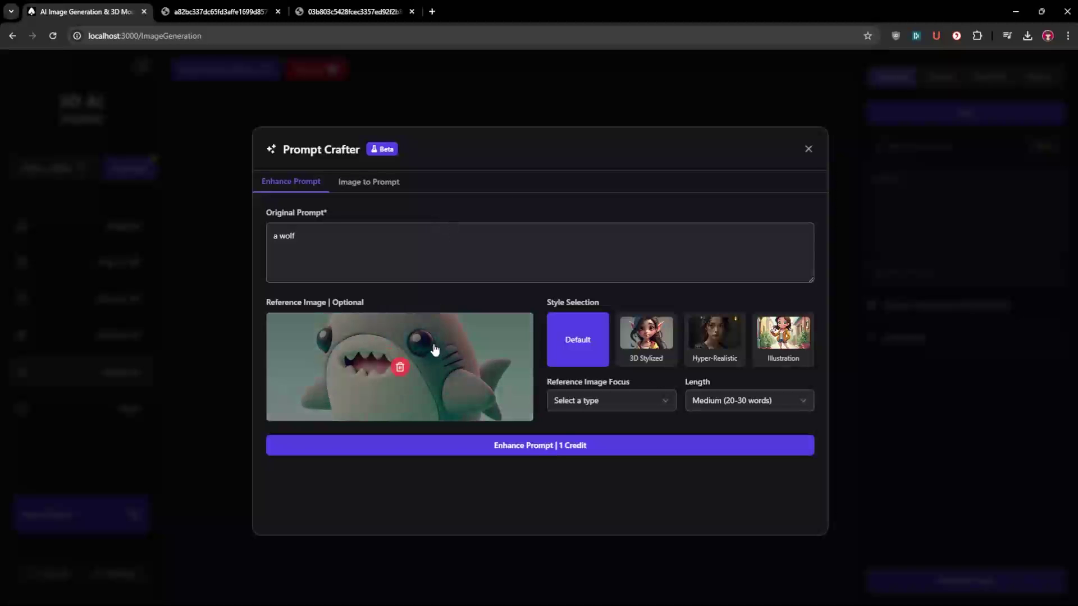
Set the Reference Image Focus to Character Style.
mouse_move(459, 333)
click(587, 396)
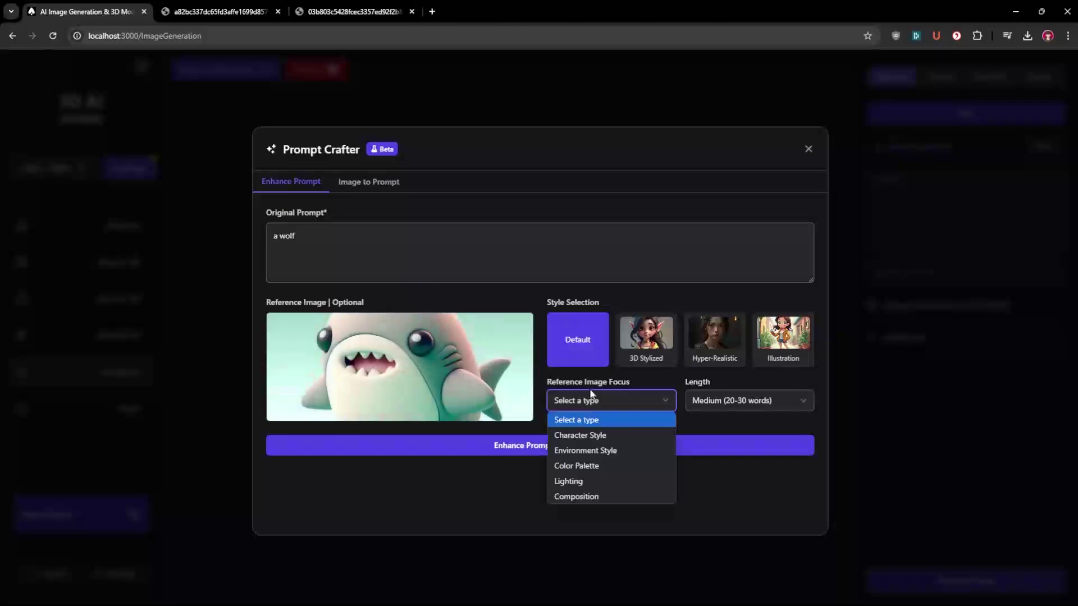
click(575, 378)
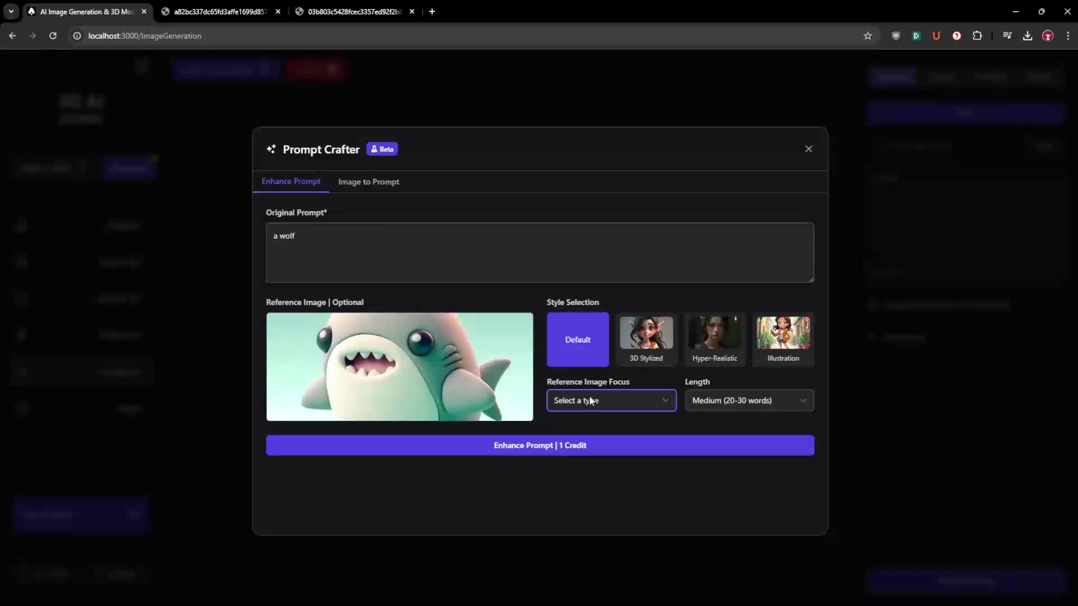
mouse_move(500, 371)
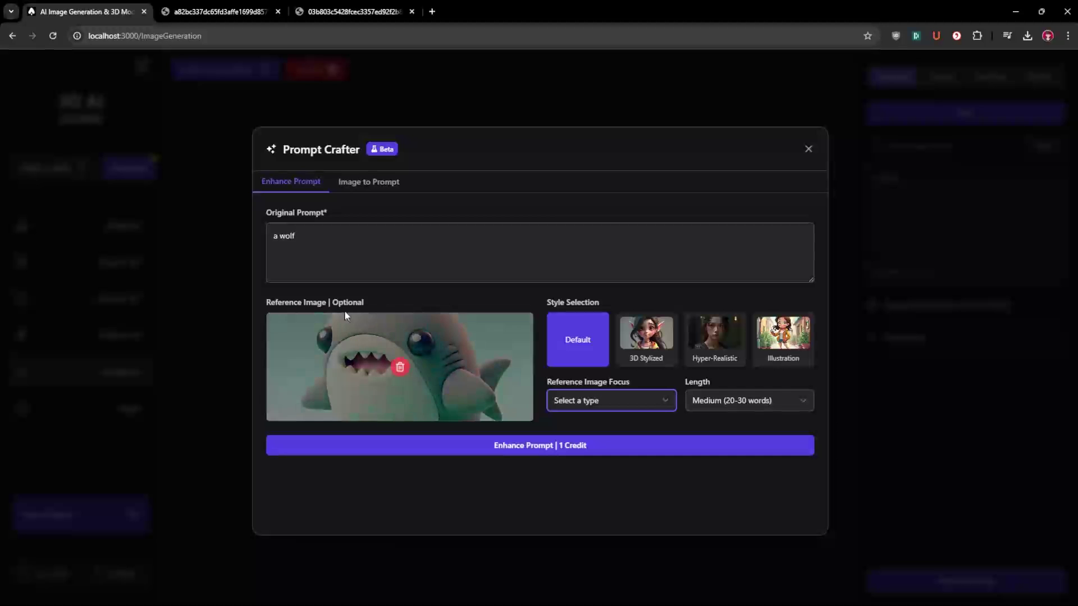
click(590, 398)
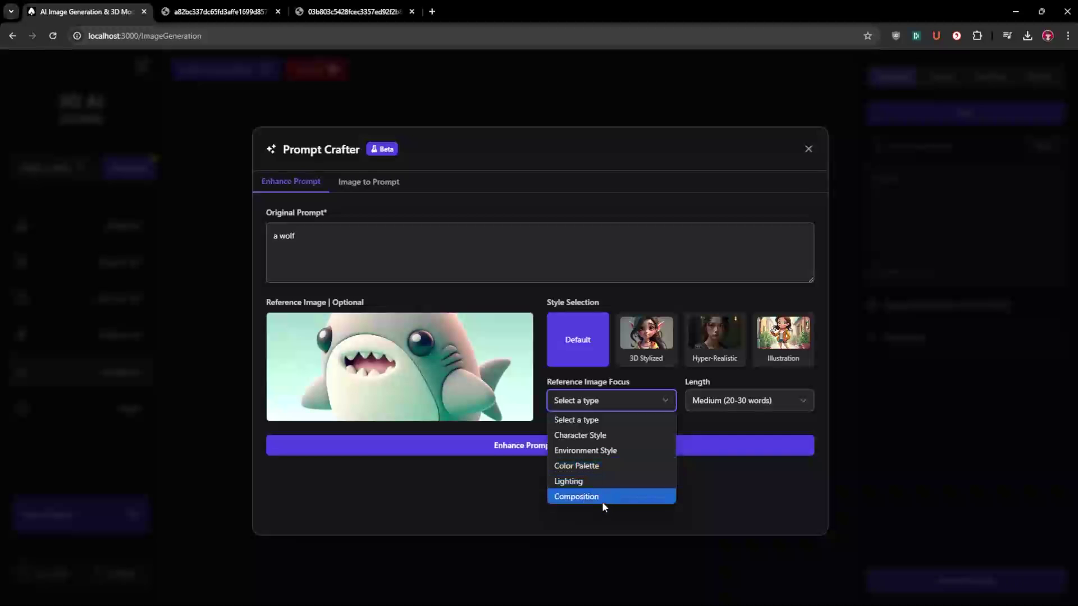
click(591, 434)
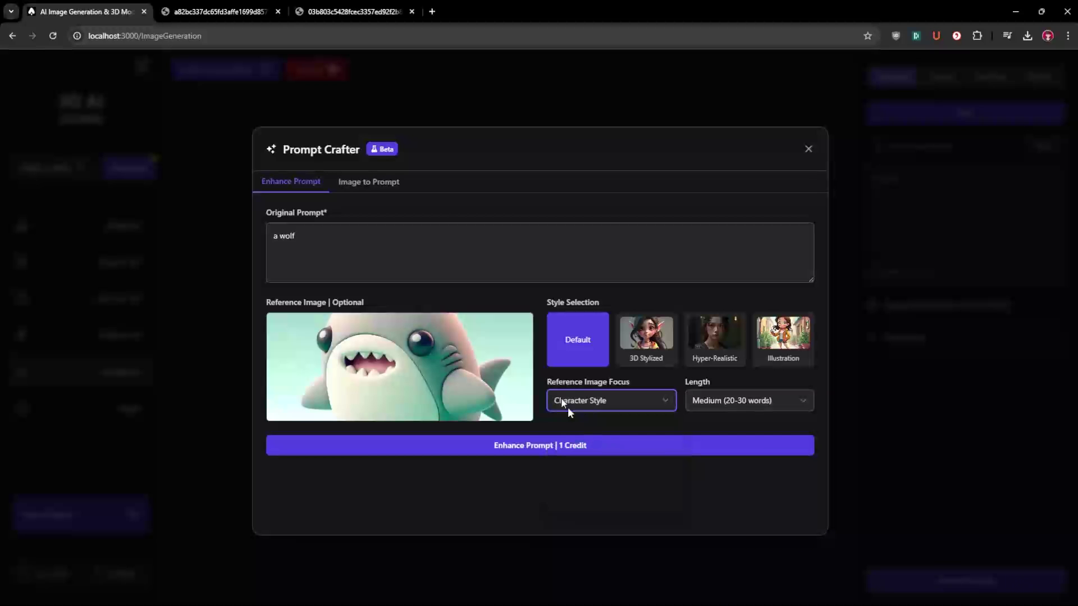
click(219, 11)
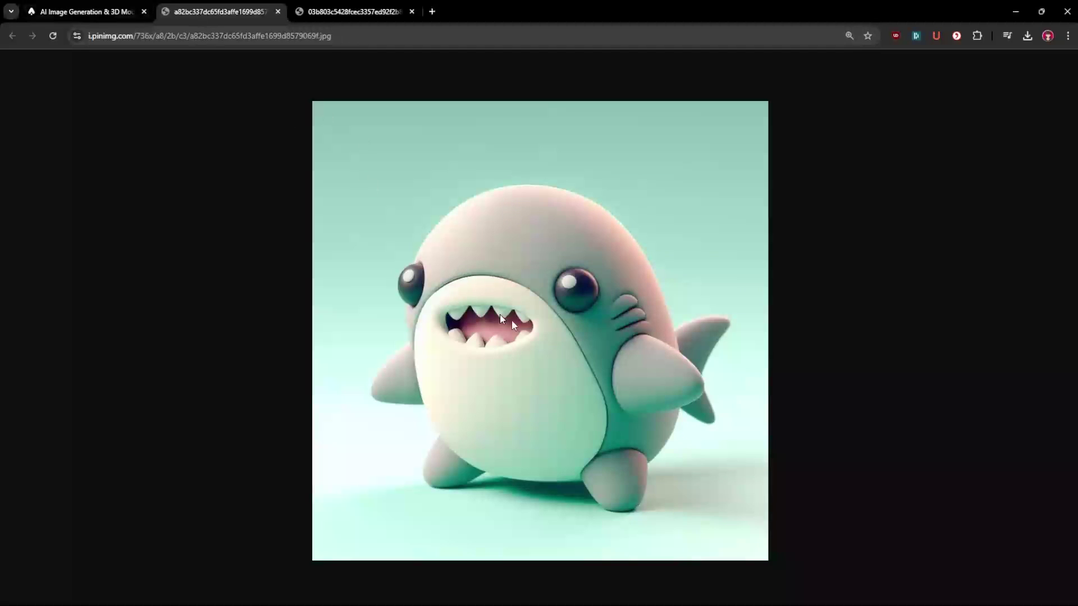
click(84, 11)
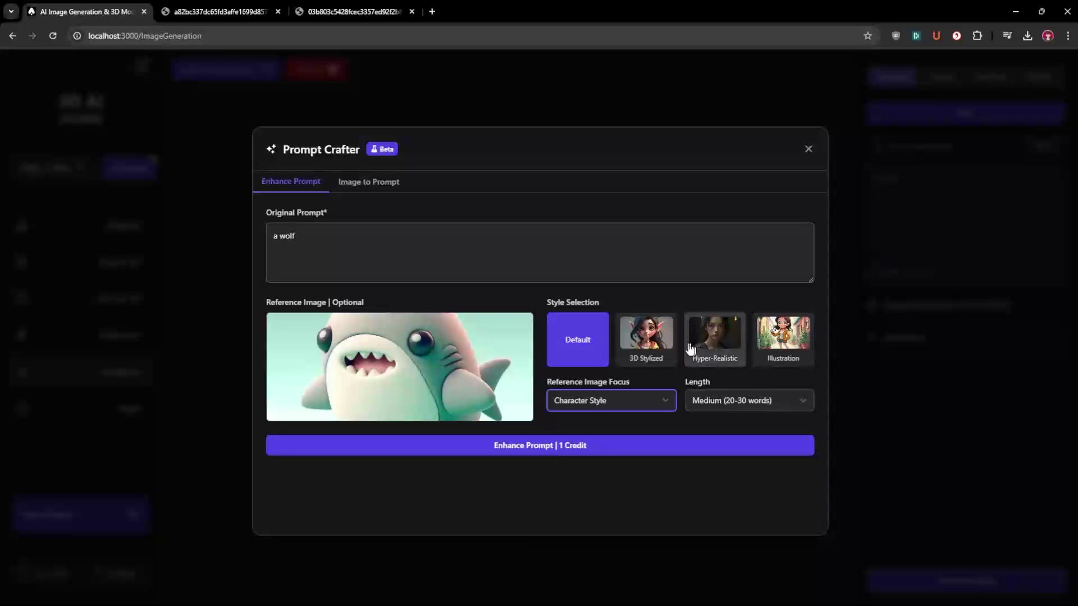
Choose the 3D Stylized style and enhance the wolf prompt.
click(648, 334)
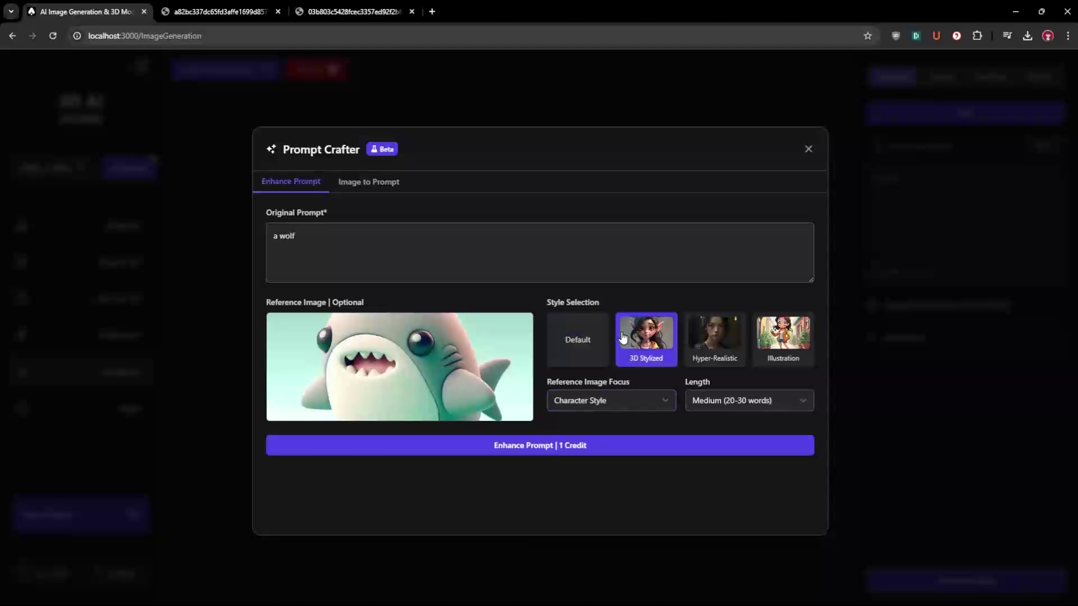
click(375, 257)
click(533, 447)
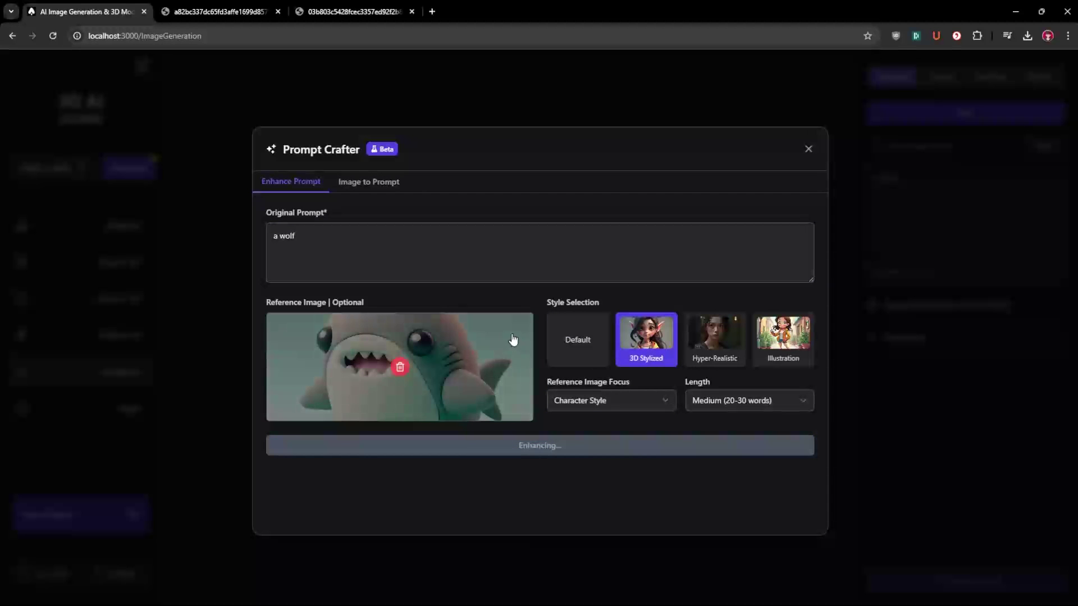
scroll(505, 306, down, 1)
scroll(393, 281, up, 2)
scroll(447, 351, down, 1)
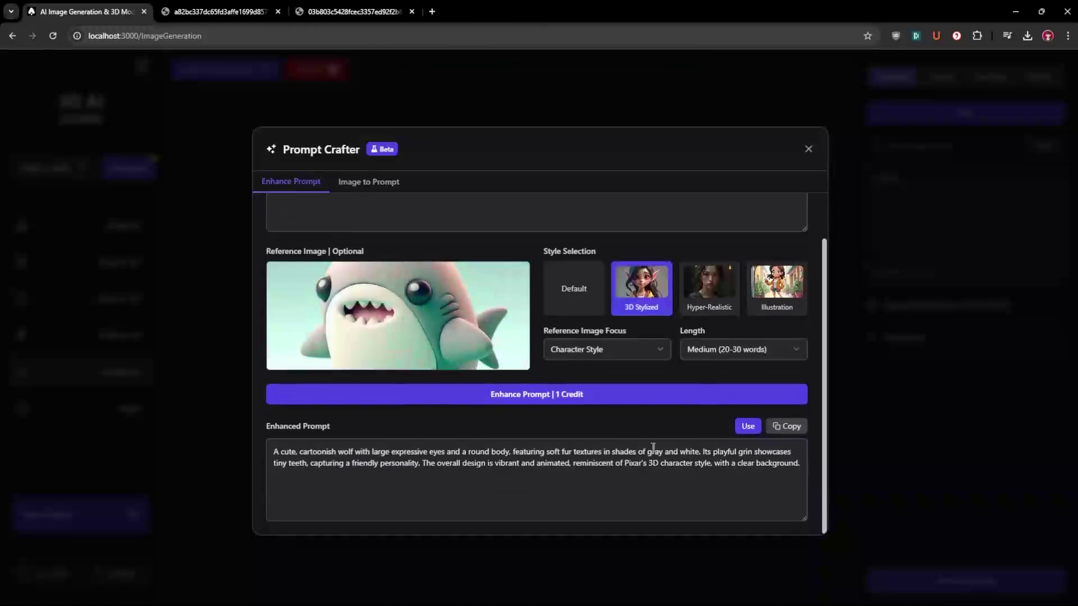
Use the enhanced wolf prompt, generate, then regenerate with Guidance Scale raised to 4.
click(746, 426)
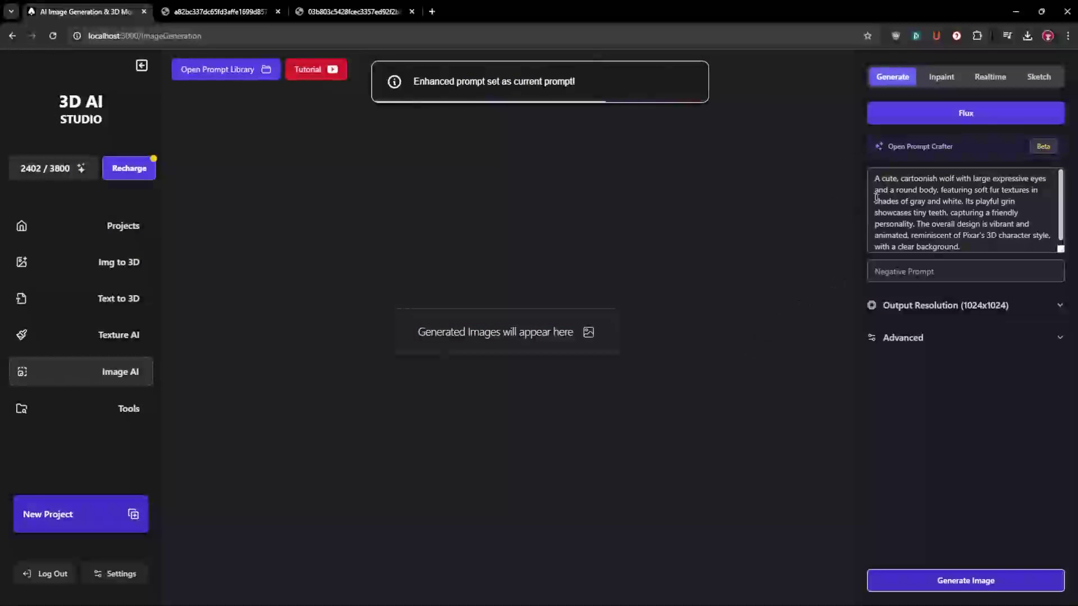
click(917, 575)
click(908, 340)
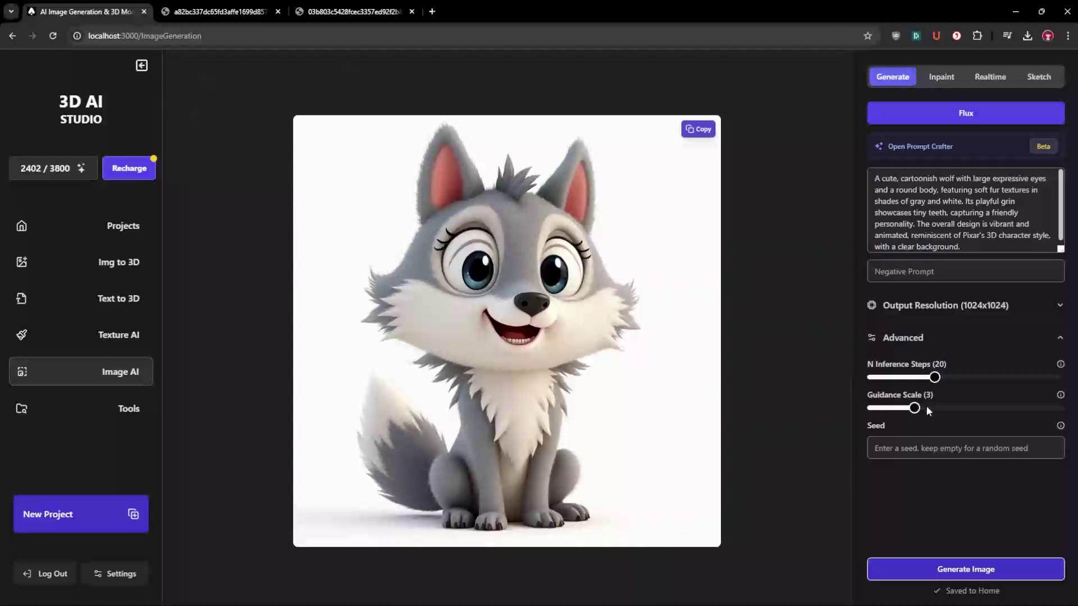
drag(914, 408, 935, 408)
click(923, 570)
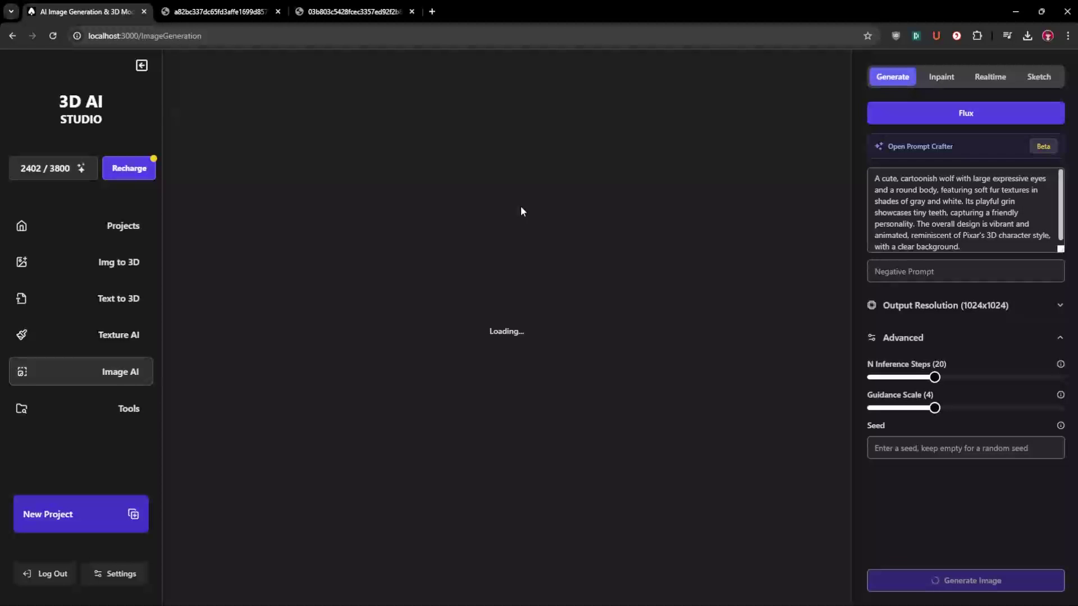
Keep 3D Stylized, append 'Pixar Style, Disney Style, 3D Animated' to the prompt, and enhance it.
click(913, 148)
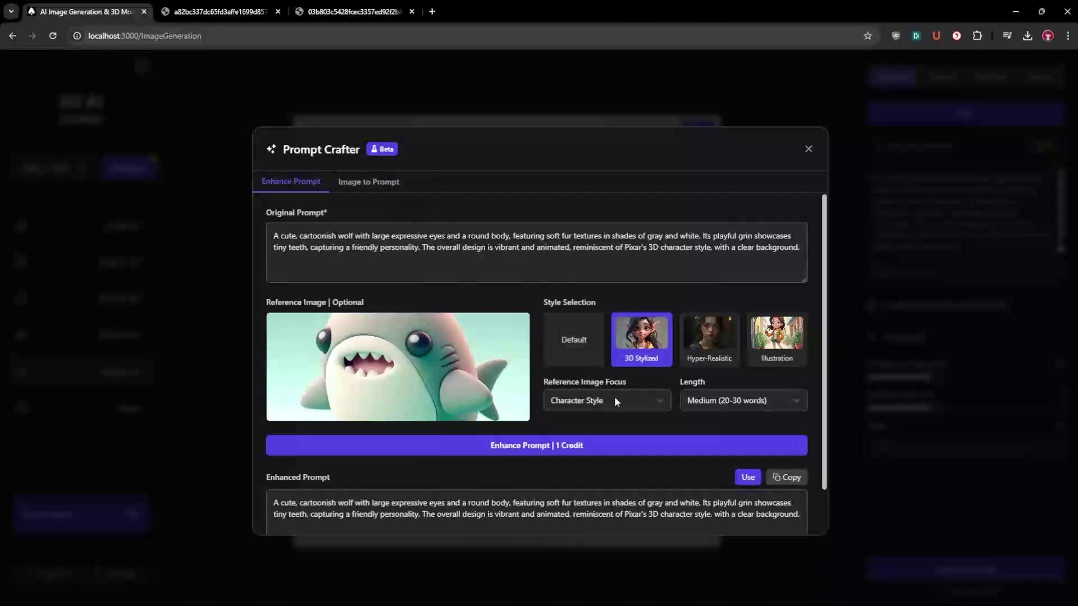
click(709, 337)
click(641, 337)
click(799, 251)
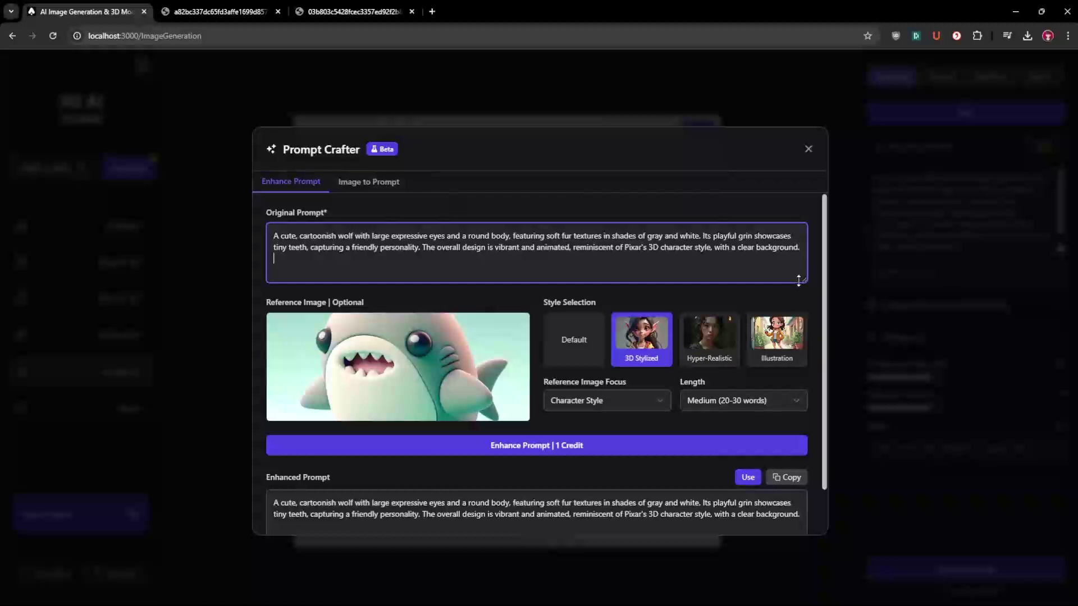
key(Return)
text(Pixar Style, Disney S)
text(tyle)
text(. )
text(3D ANic)
text(nimated)
click(594, 445)
Use the new enhanced prompt and generate a wolf with Guidance Scale 5.
scroll(601, 351, down, 1)
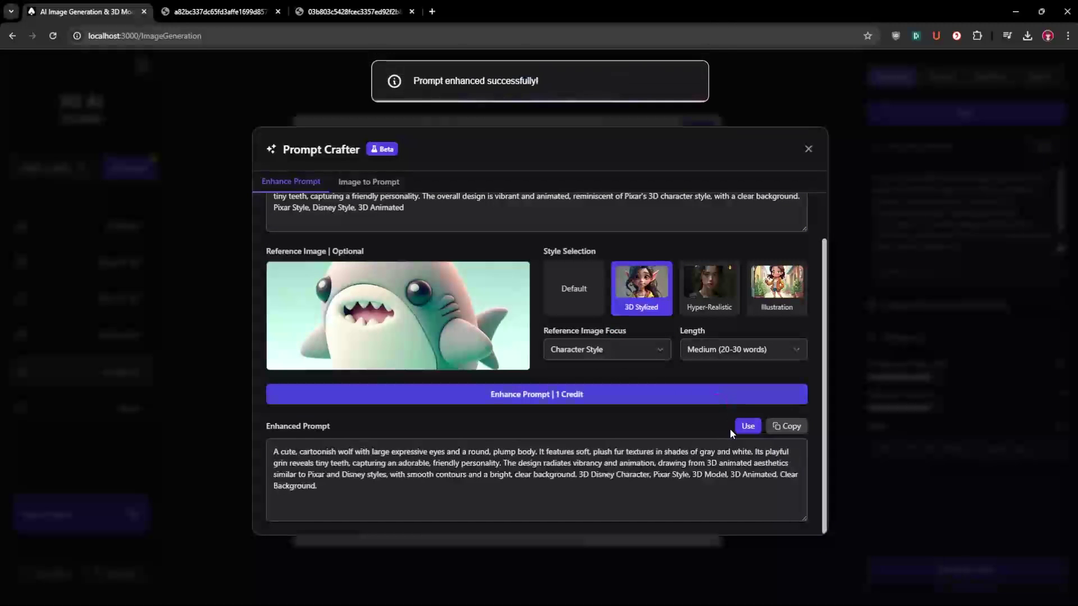
click(746, 427)
click(926, 578)
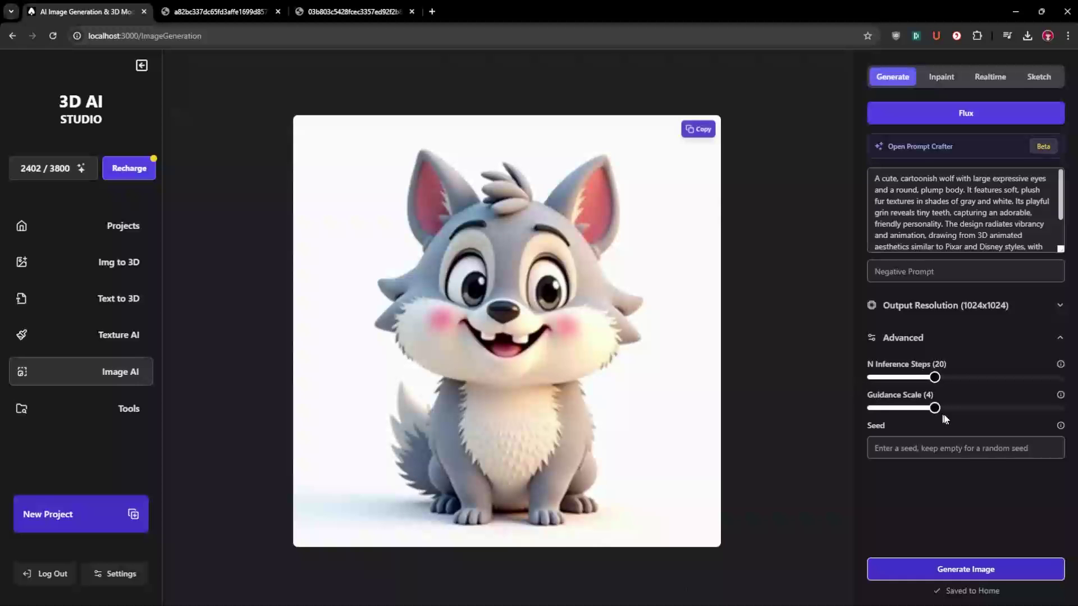
drag(934, 408, 954, 408)
click(954, 569)
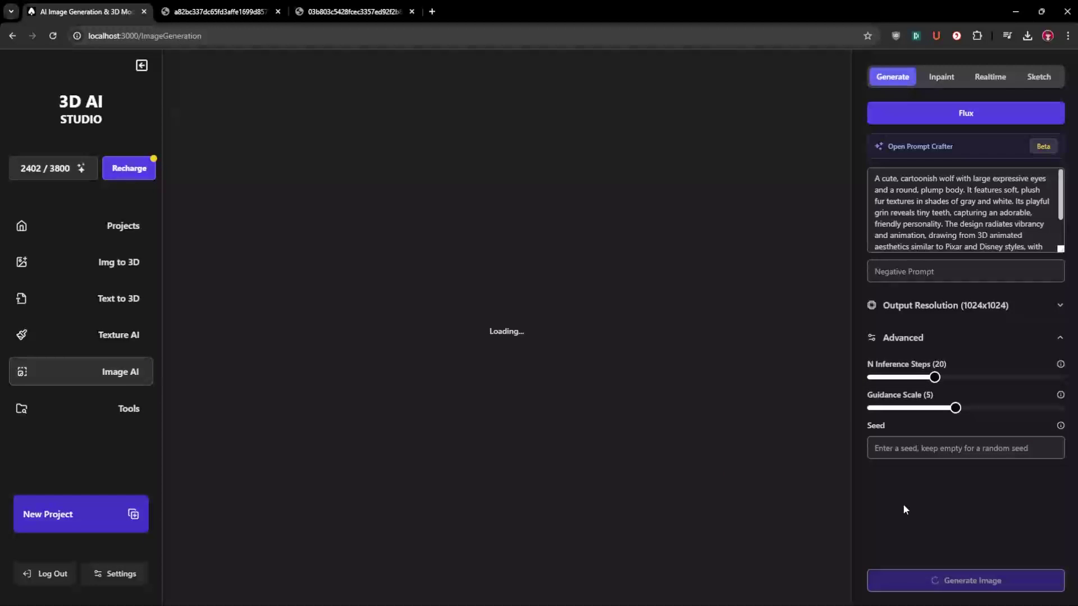
click(169, 9)
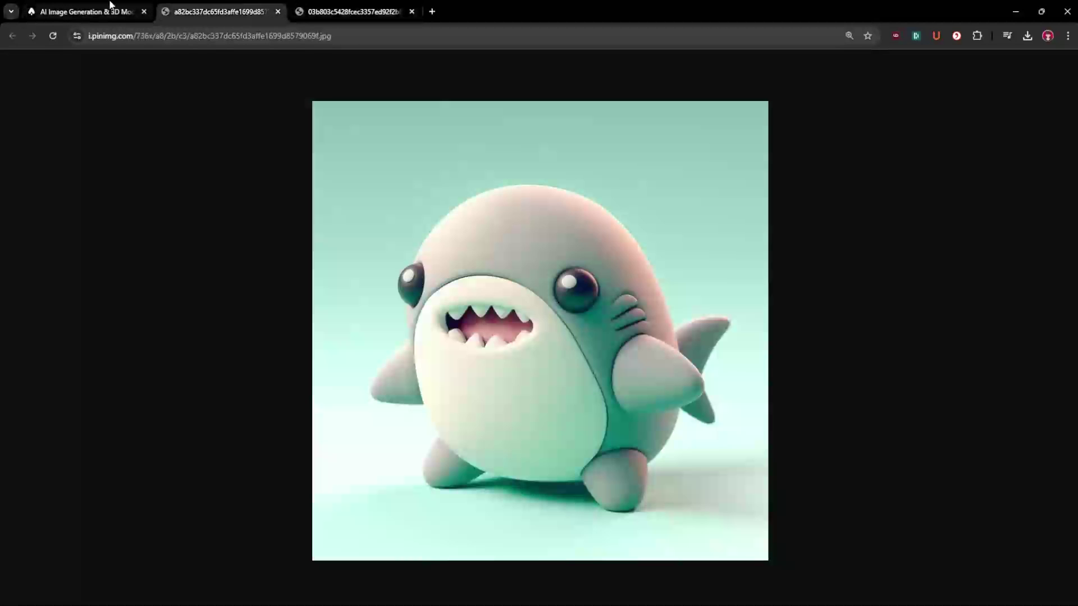
click(111, 5)
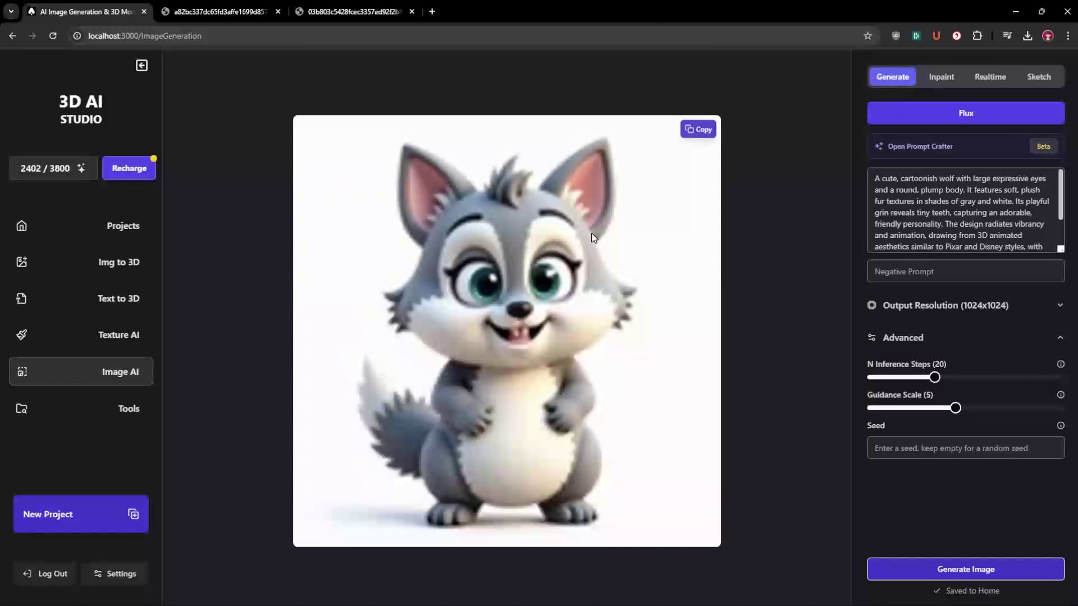
Copy the shark image and paste it as the reference in Image to Prompt mode.
click(224, 11)
right_click(449, 251)
click(487, 283)
click(84, 12)
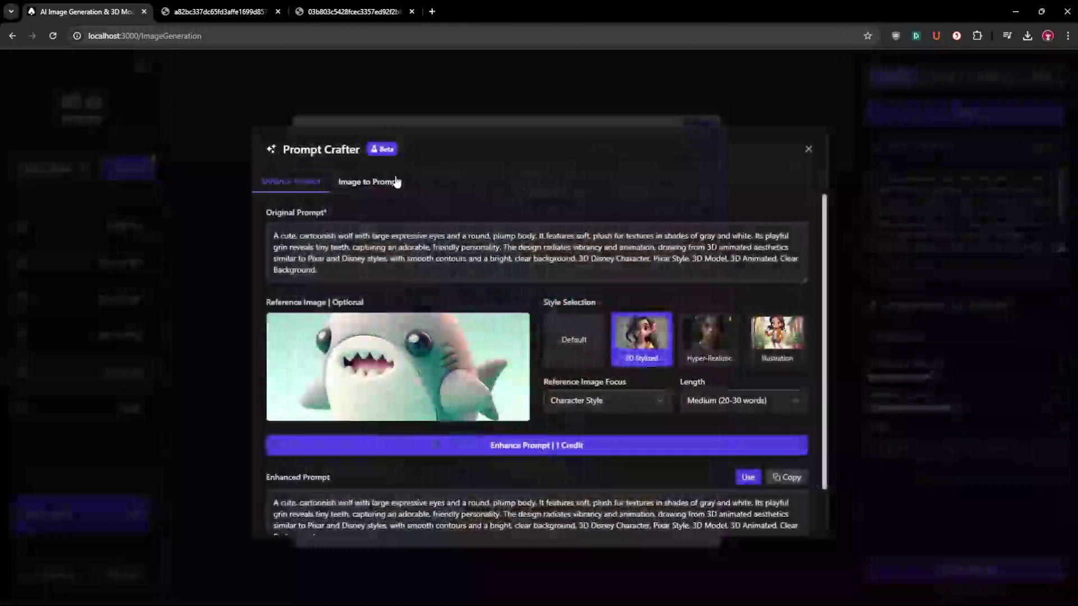
click(392, 181)
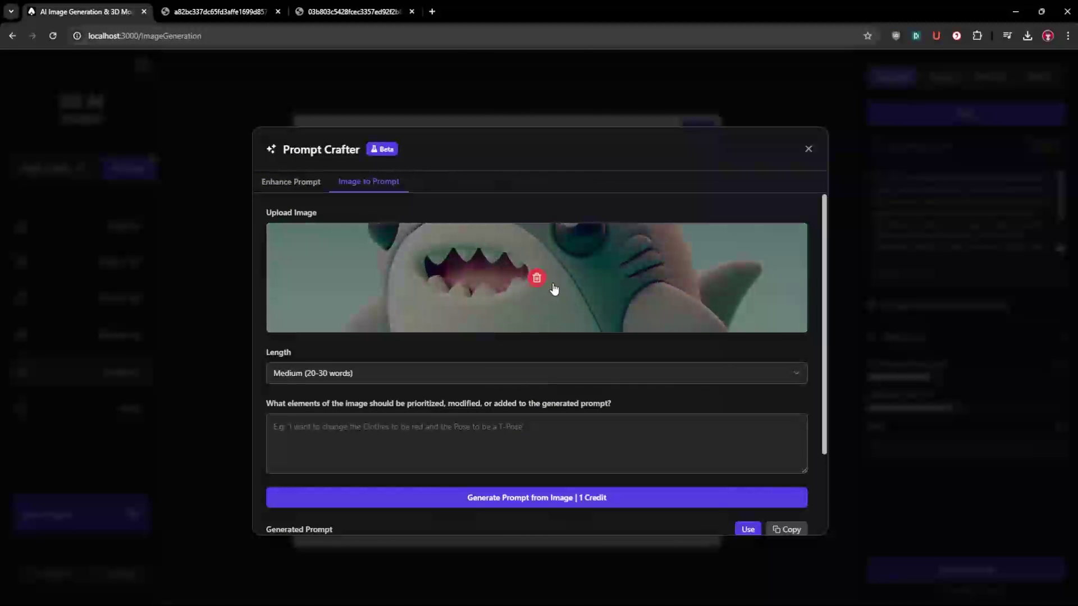
click(536, 278)
key(ctrl+v)
Generate a prompt with the change 'change the shark to be a sheep' and use it.
click(406, 434)
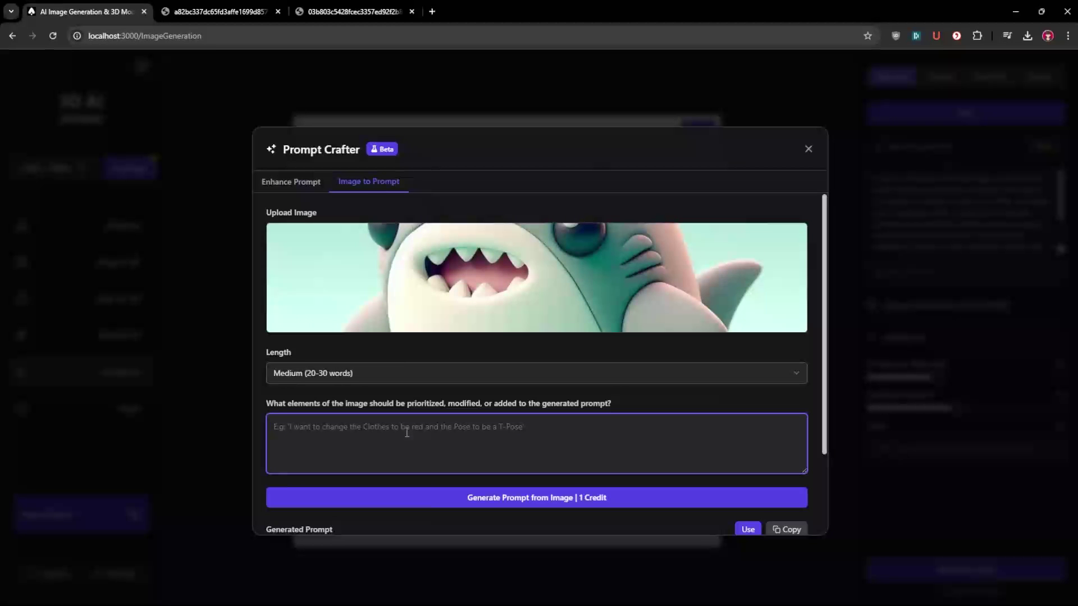
click(219, 11)
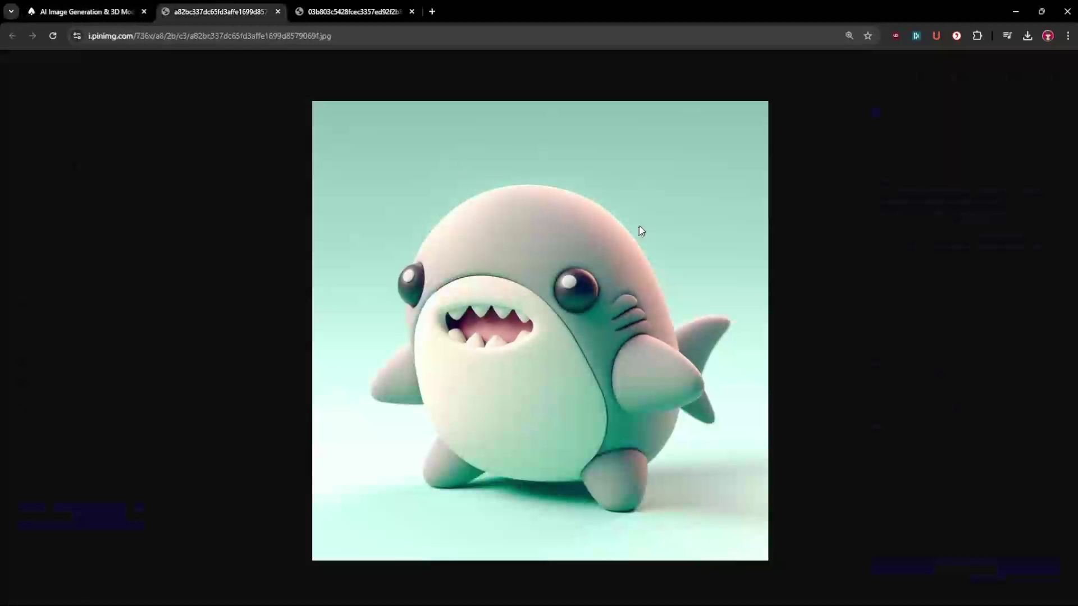
click(136, 17)
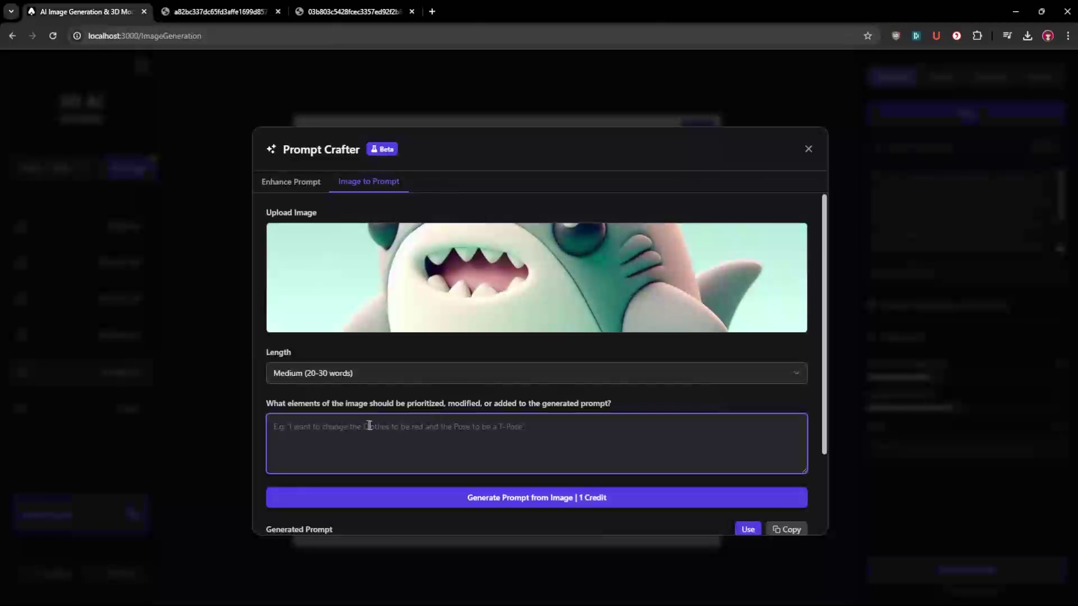
click(241, 10)
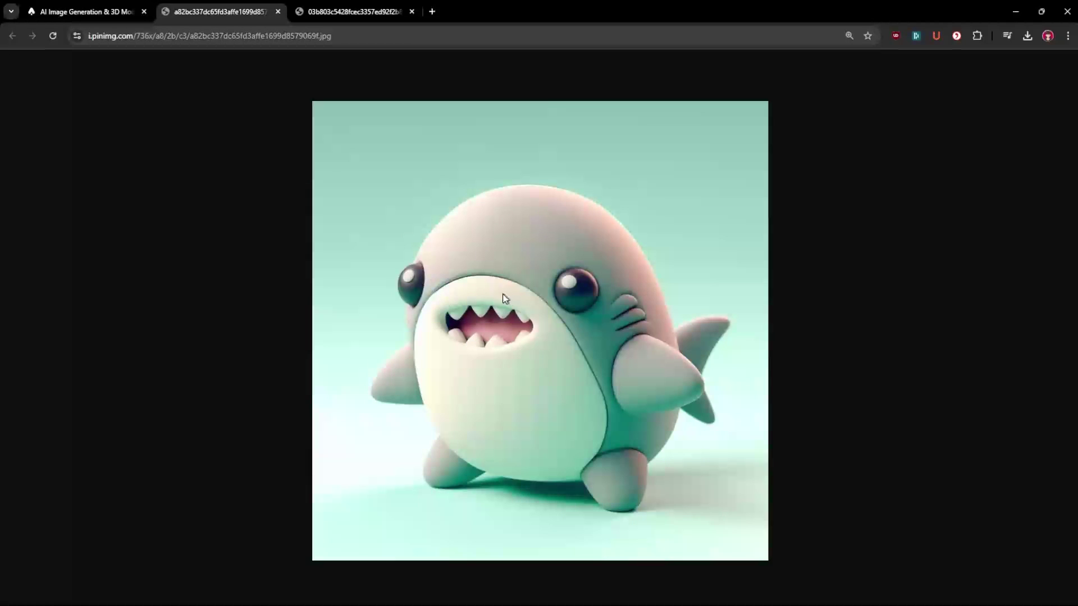
click(59, 10)
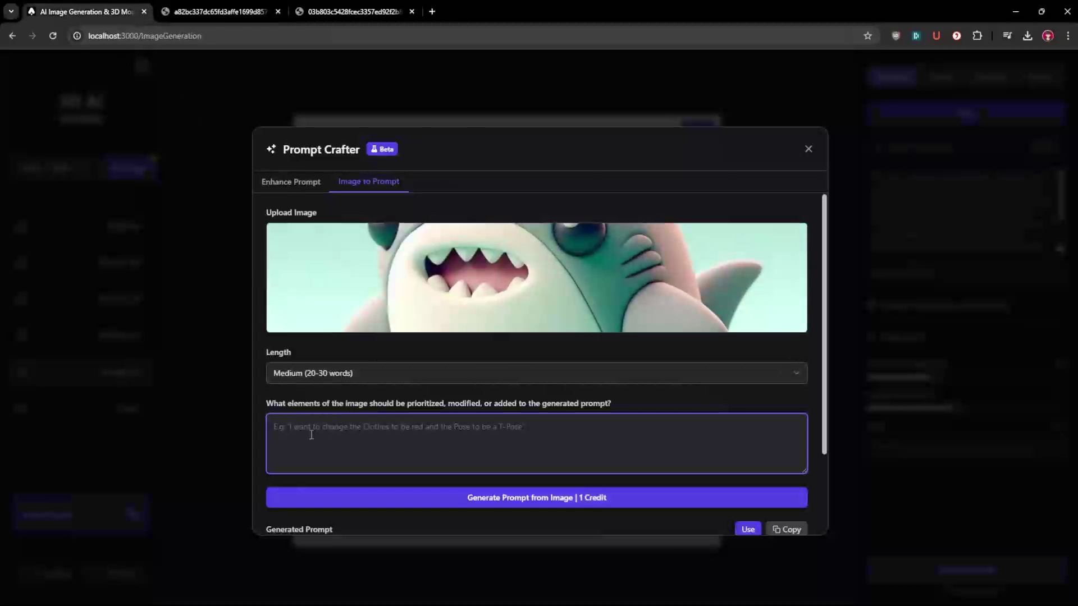
text(a sheep)
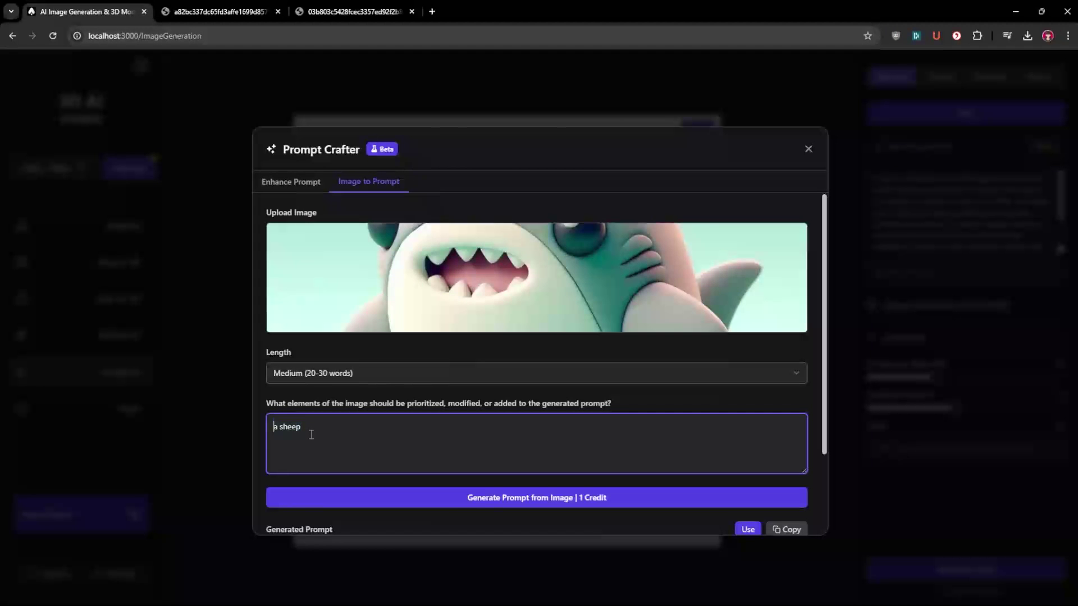
key(ctrl+a)
text(change the shark to bne a sheep)
click(553, 497)
scroll(520, 368, down, 2)
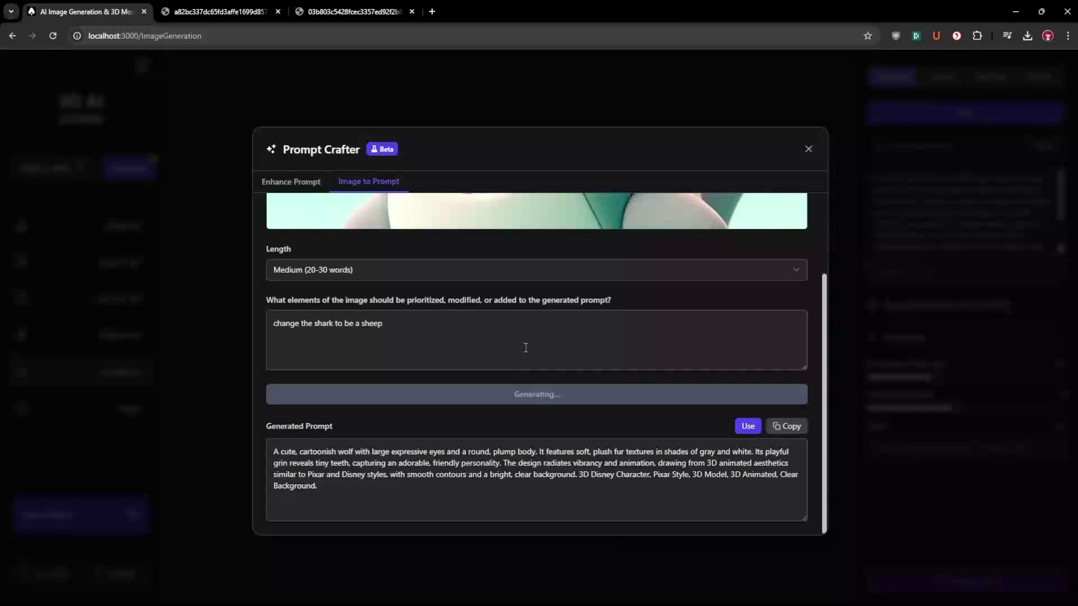
click(747, 426)
Generate fluffy sheep images at Guidance Scale 3, then bring up the misty forest photo's menu.
click(948, 570)
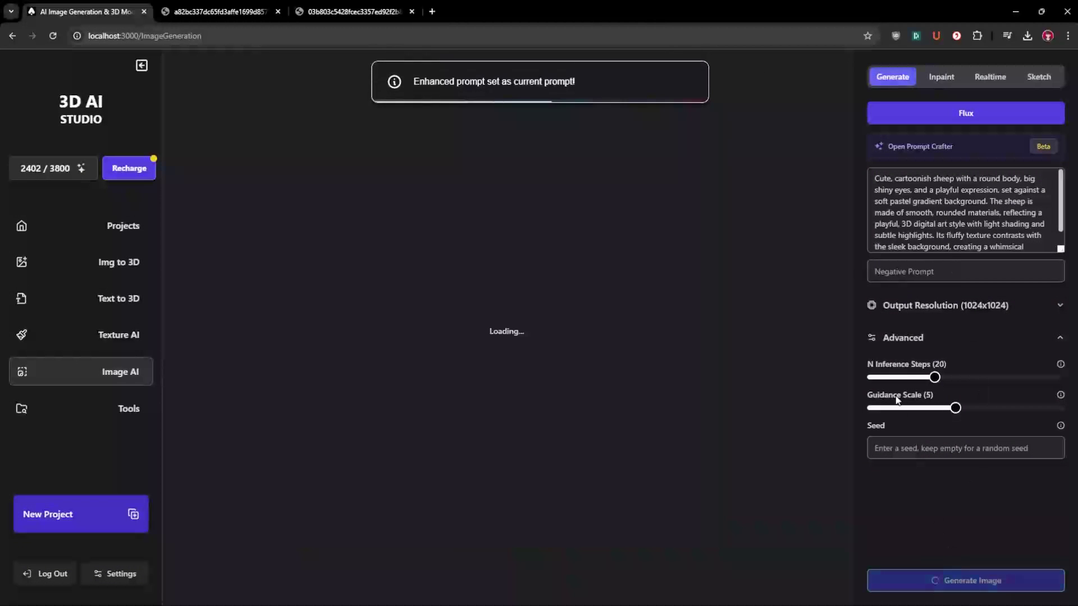
drag(956, 408, 905, 411)
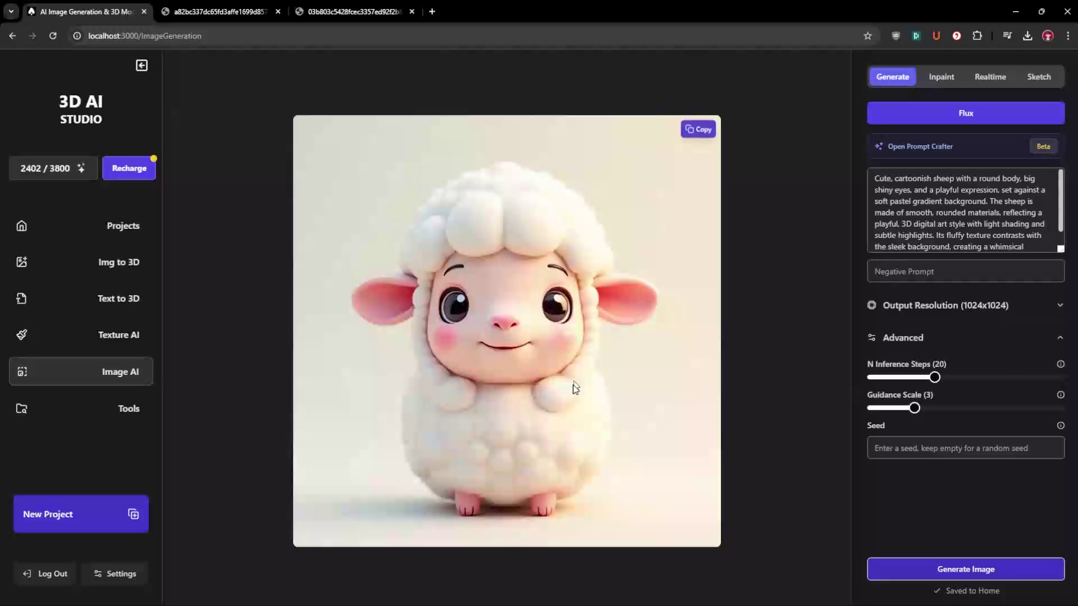
click(228, 14)
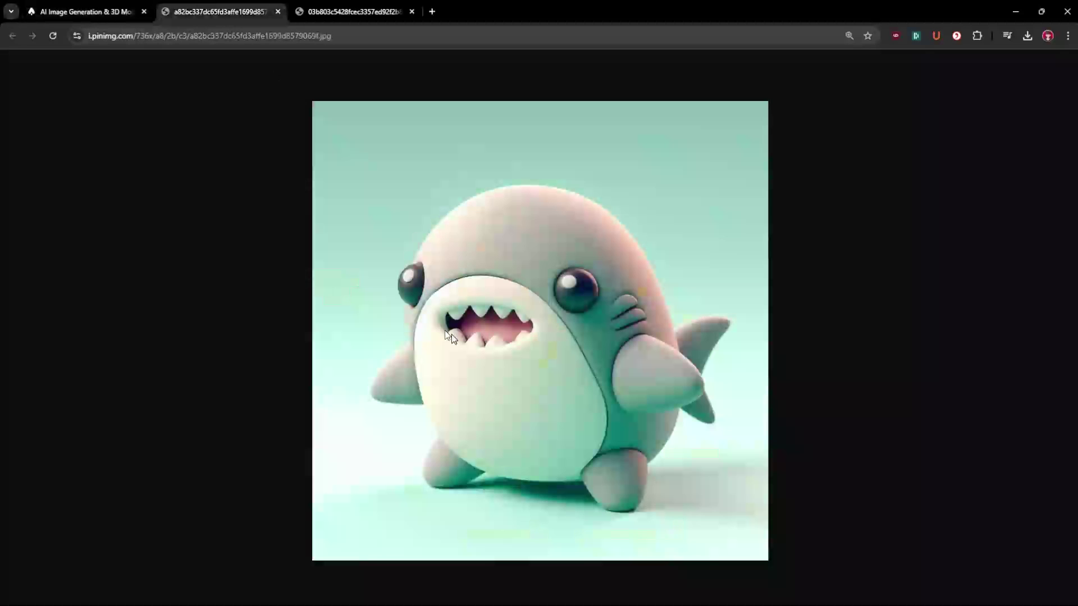
click(129, 11)
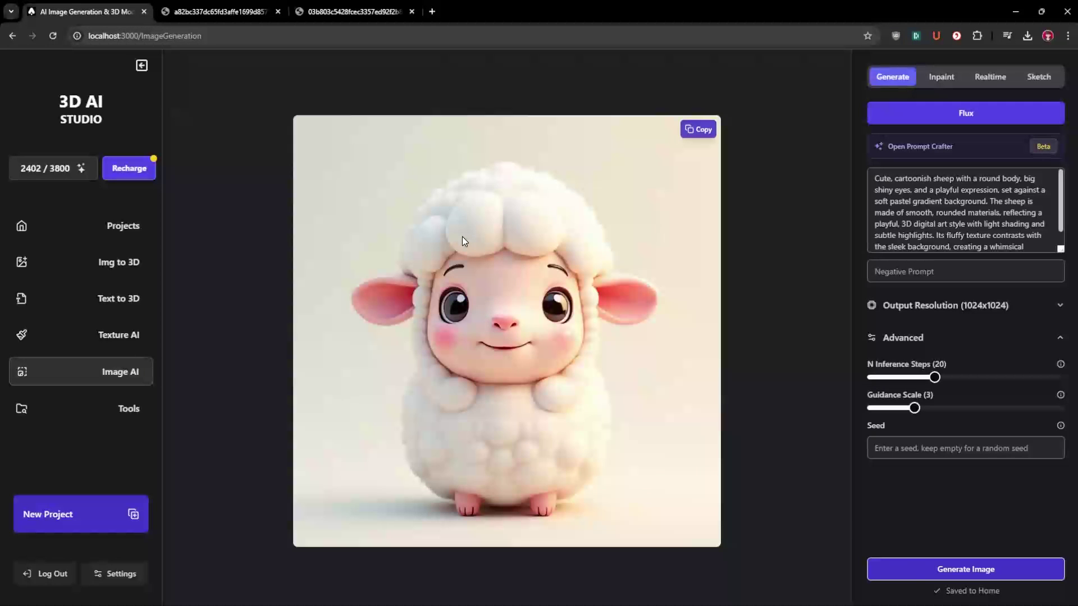
click(910, 568)
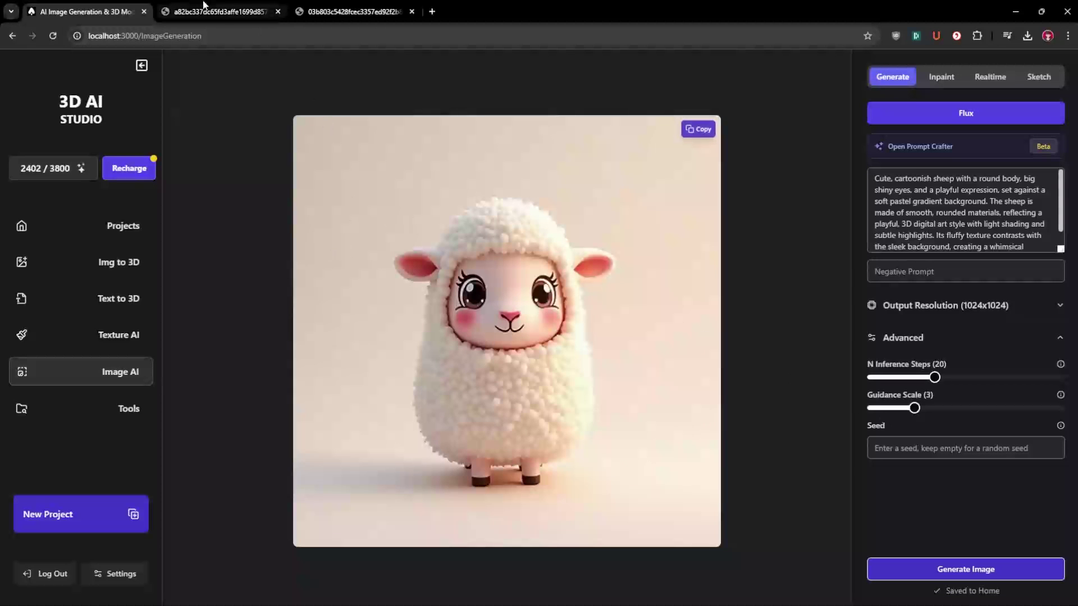
click(338, 8)
right_click(479, 239)
Copy the forest image and replace the prompt with 'a cute sheep'.
click(541, 282)
click(84, 11)
click(907, 202)
key(ctrl+a)
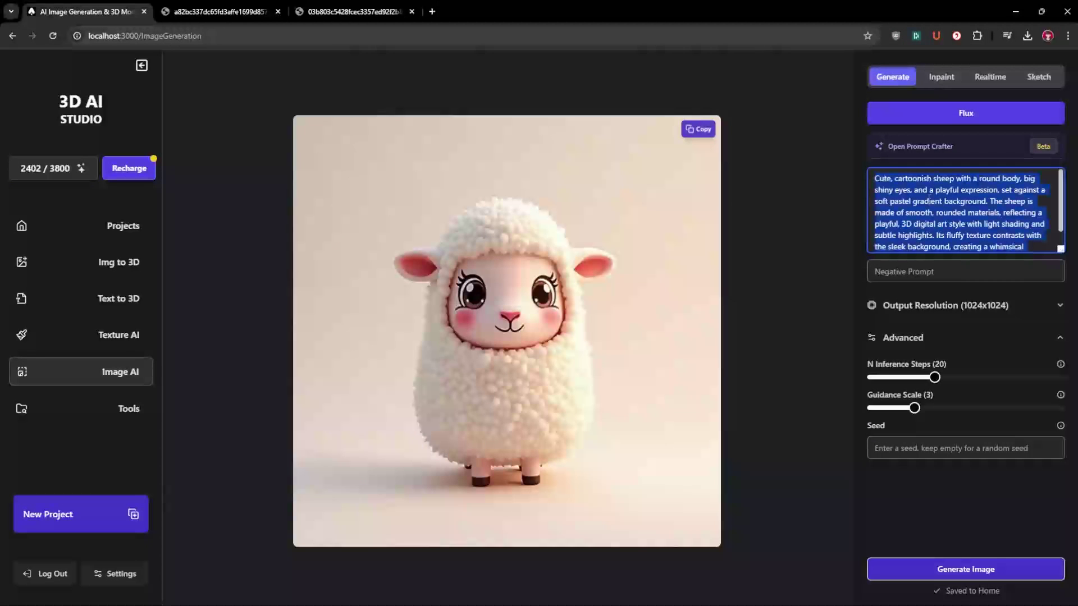
text(a cute sheep)
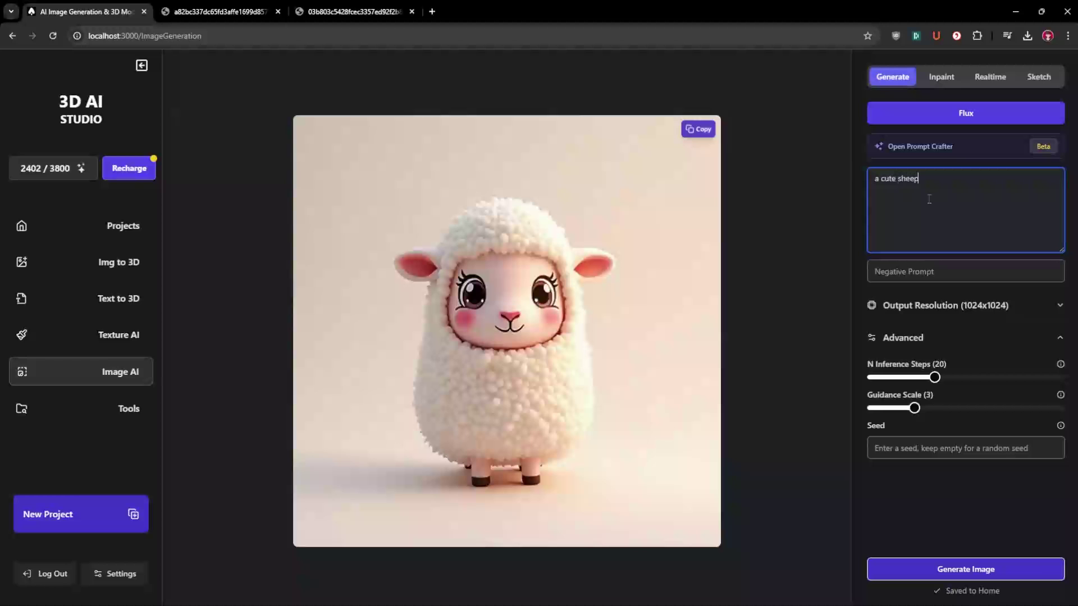
In Prompt Crafter's enhance mode, set the Reference Image Focus to Color Palette.
click(911, 148)
click(303, 181)
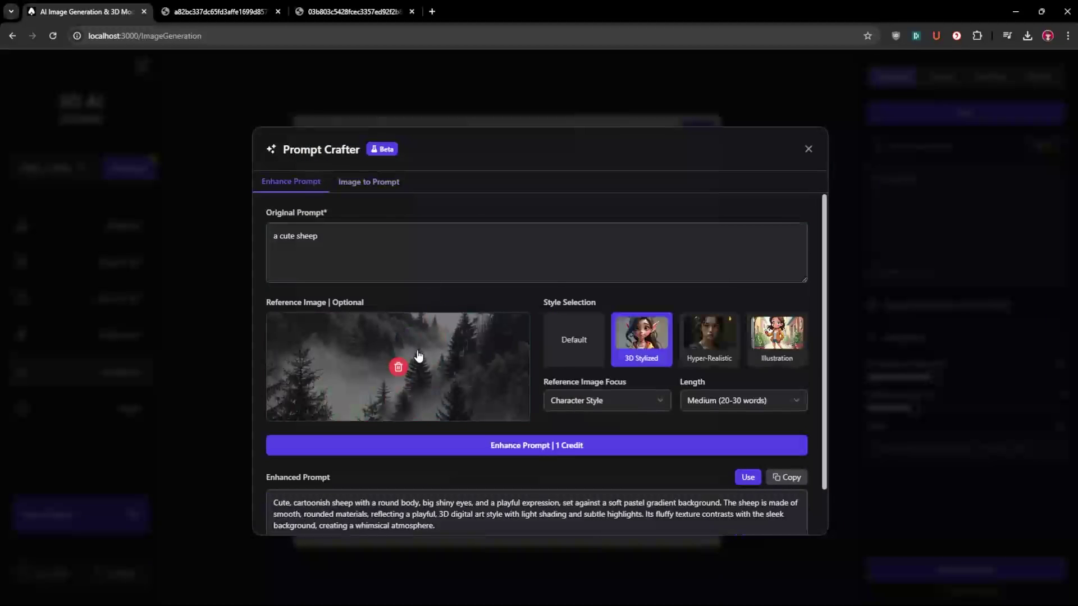
click(584, 400)
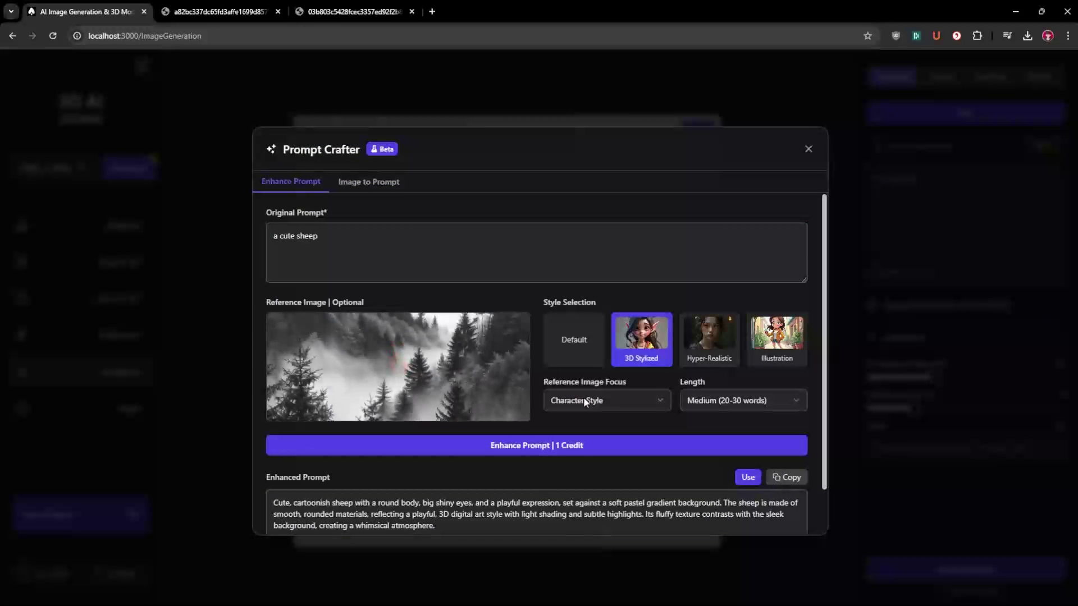
click(607, 462)
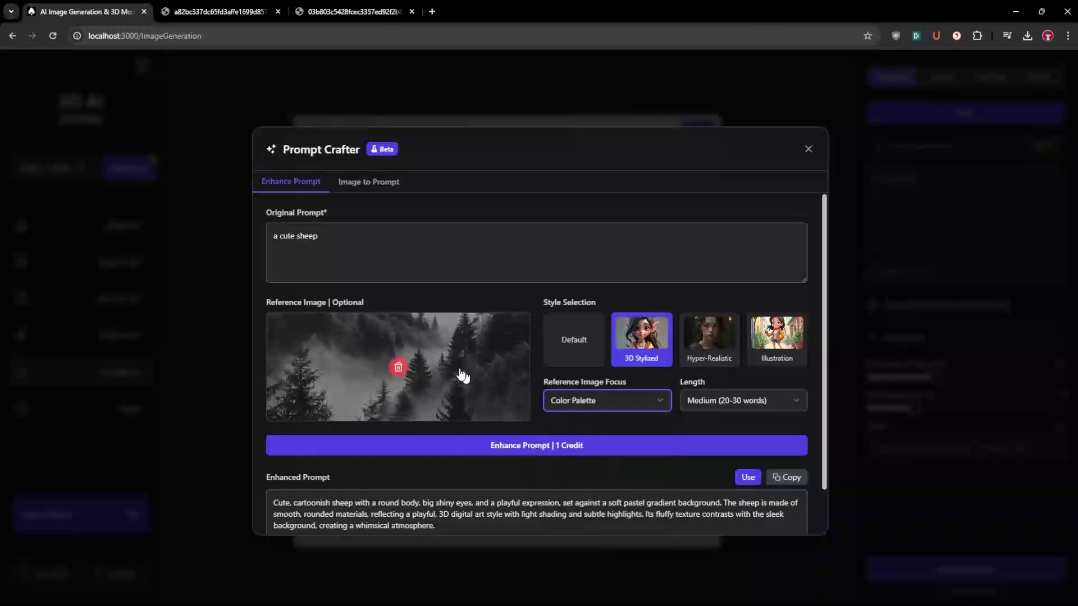
click(578, 401)
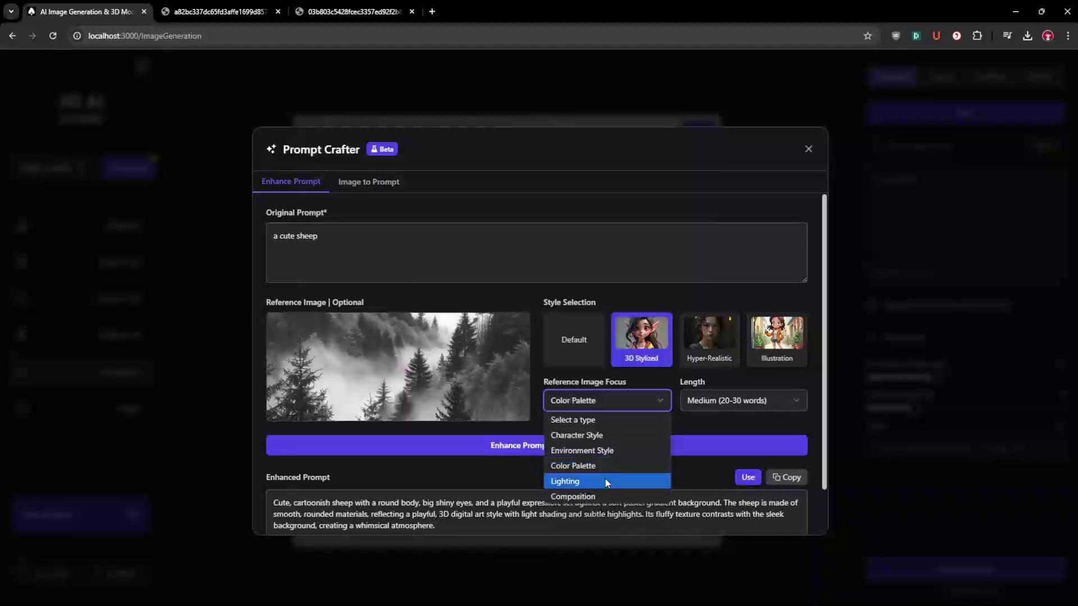
click(696, 404)
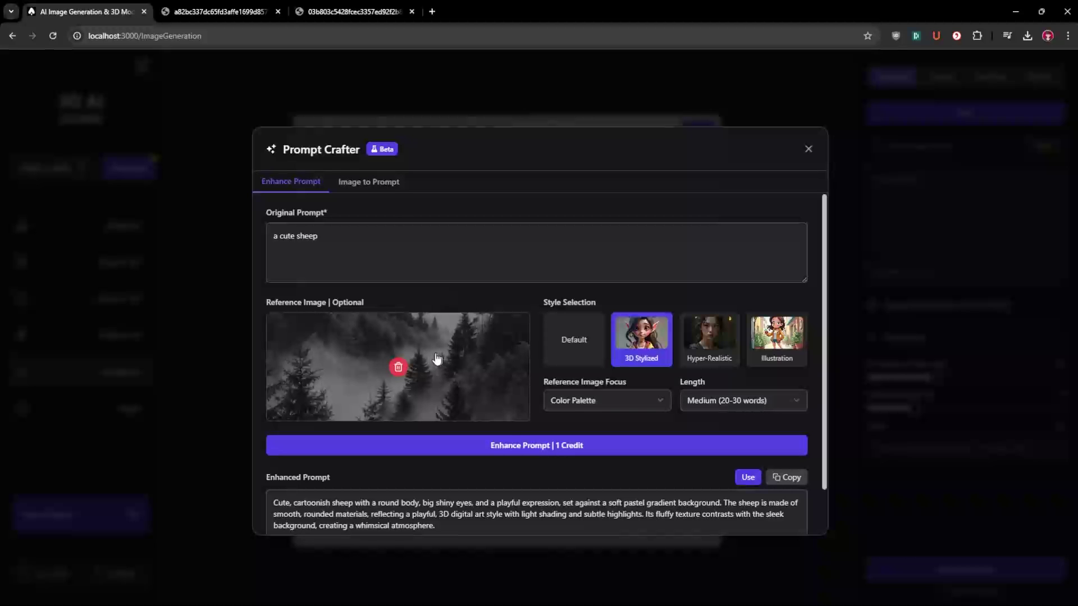
Enhance the cute sheep prompt, use it, and generate the pale-blue sheep image.
click(511, 444)
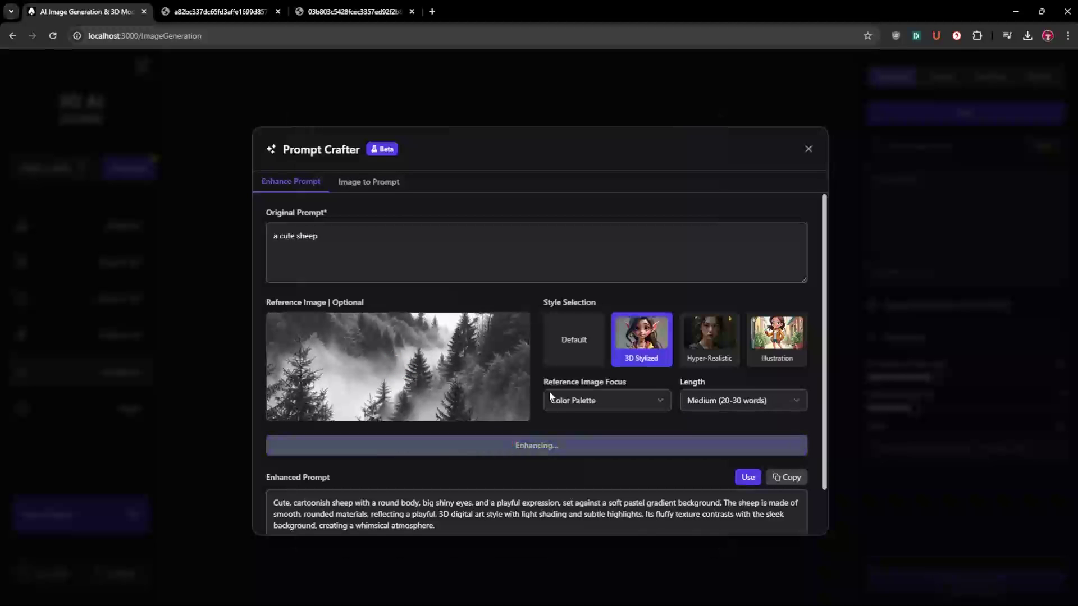
scroll(511, 337, down, 1)
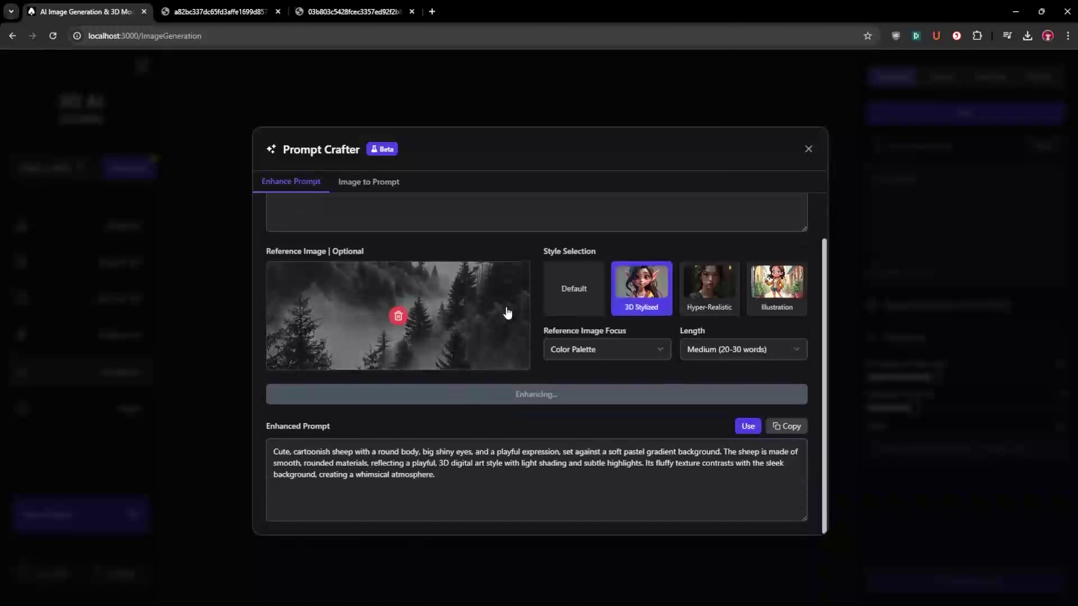
click(745, 427)
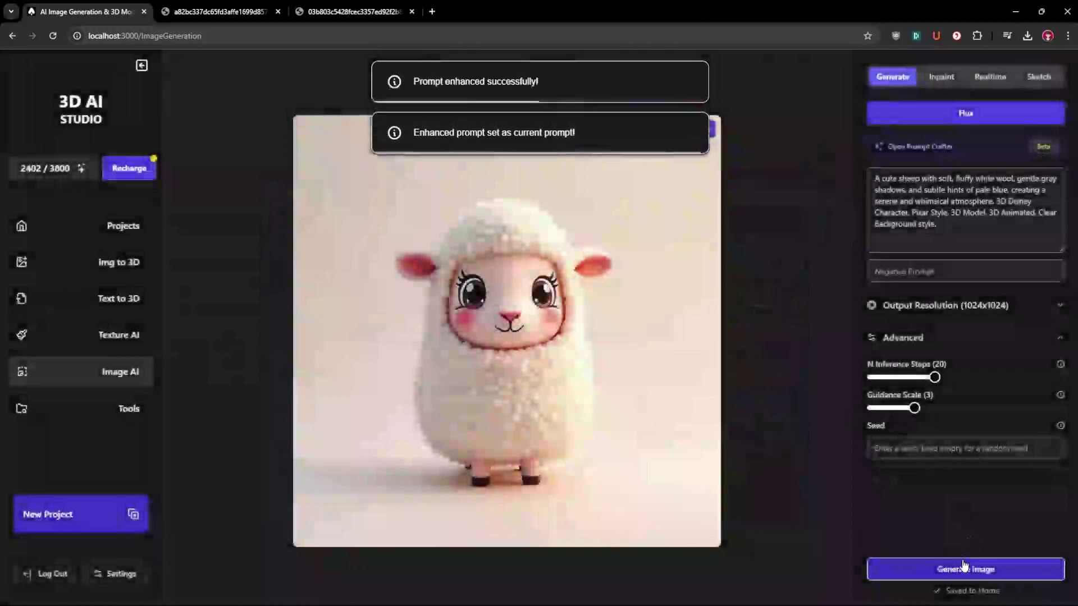
click(961, 567)
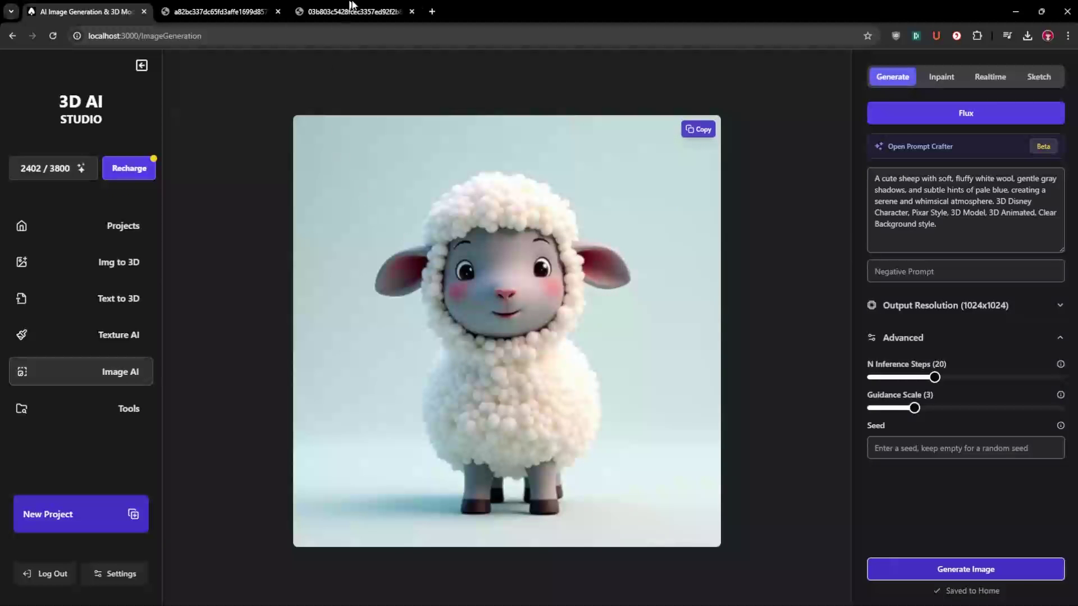
Switch Prompt Crafter to the Illustration style and rewrite the original prompt.
key(ctrl+3)
key(ctrl+1)
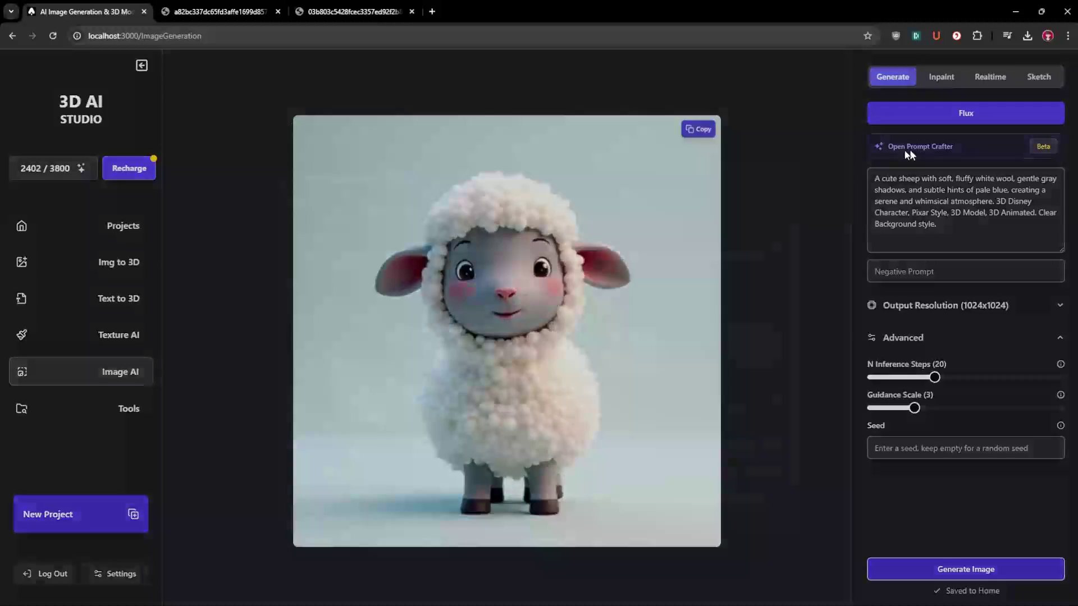
click(920, 149)
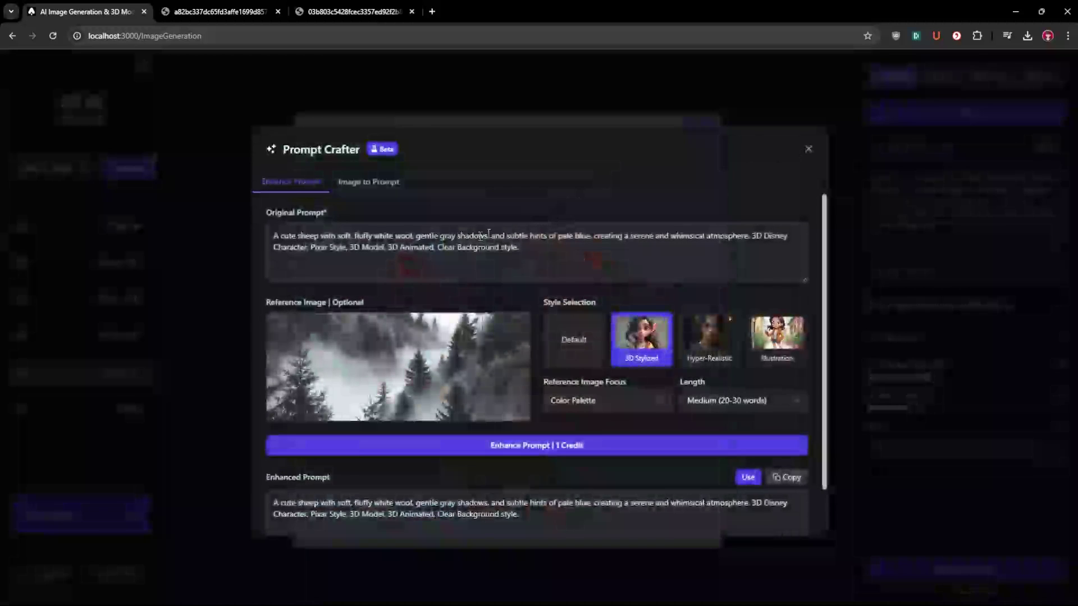
drag(519, 248, 272, 216)
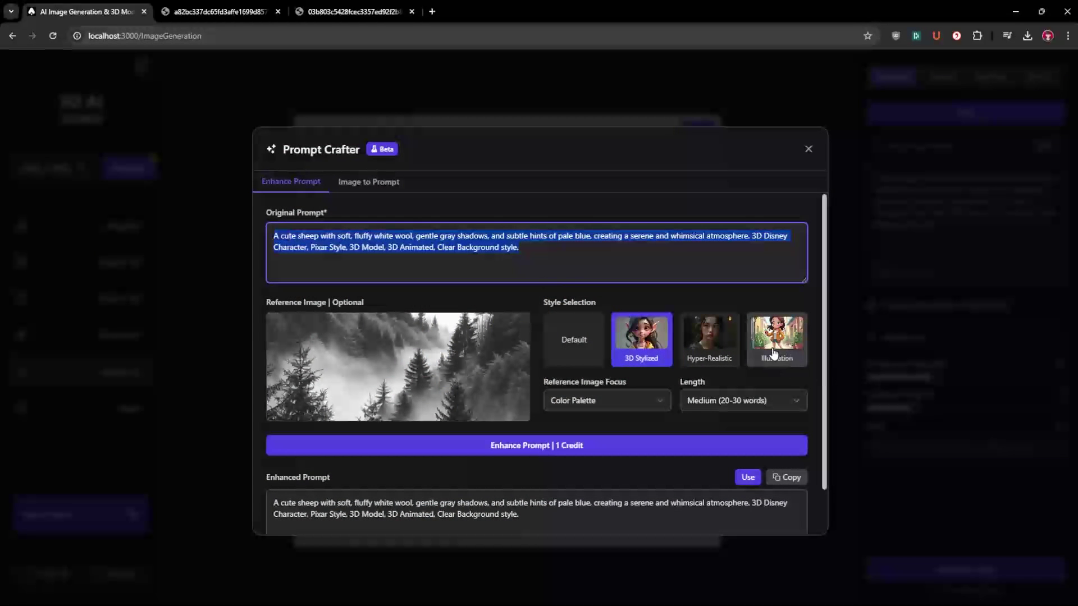
click(774, 350)
triple_click(551, 254)
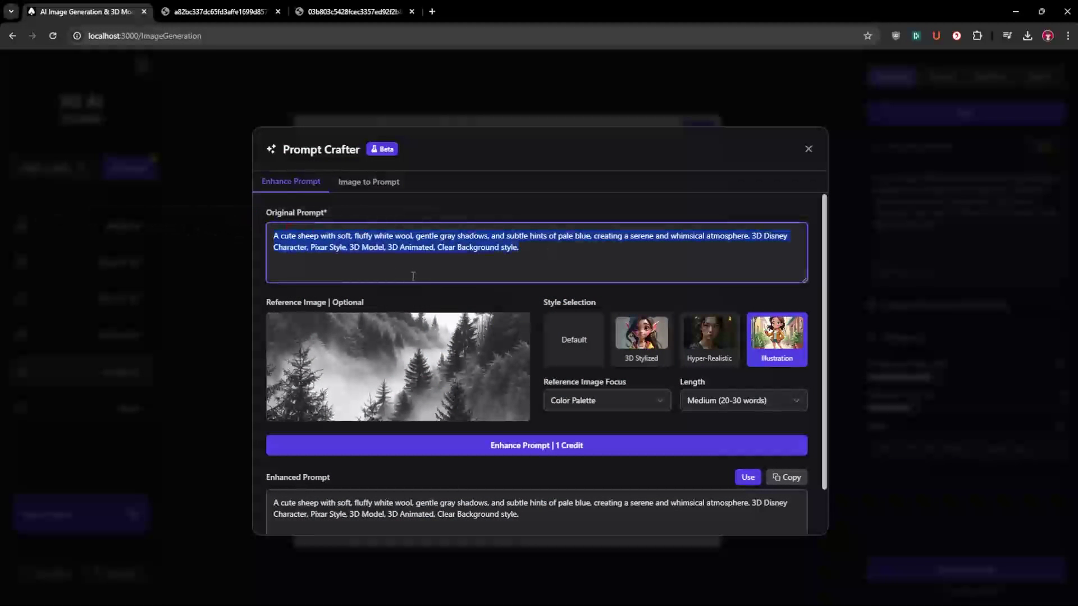
text(a illustration of a character with a sword)
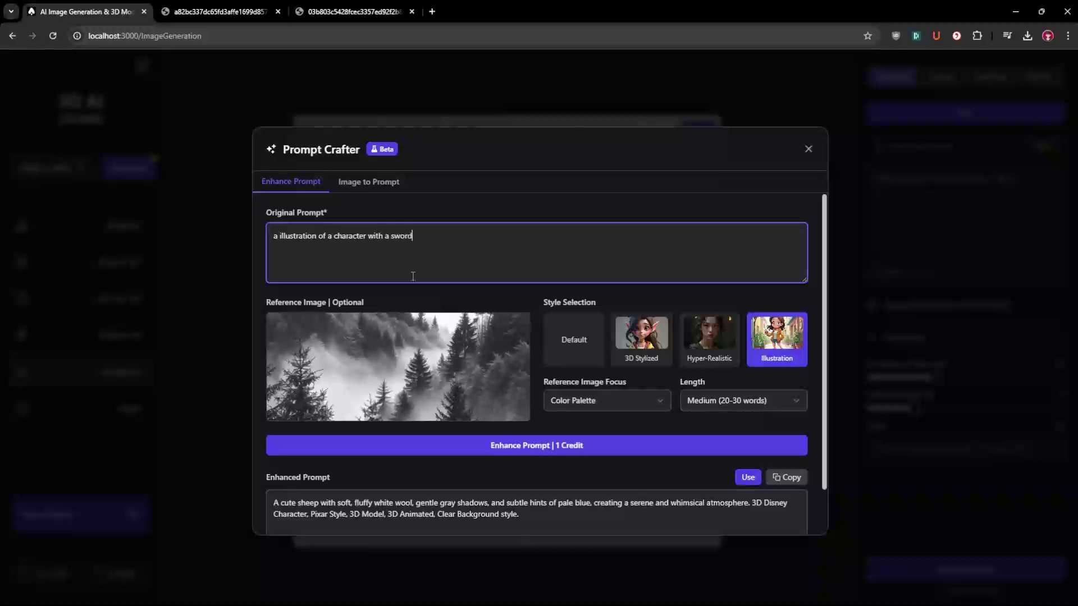
Enhance it into a sword-carrying character in muted gray and black, then use it.
click(552, 443)
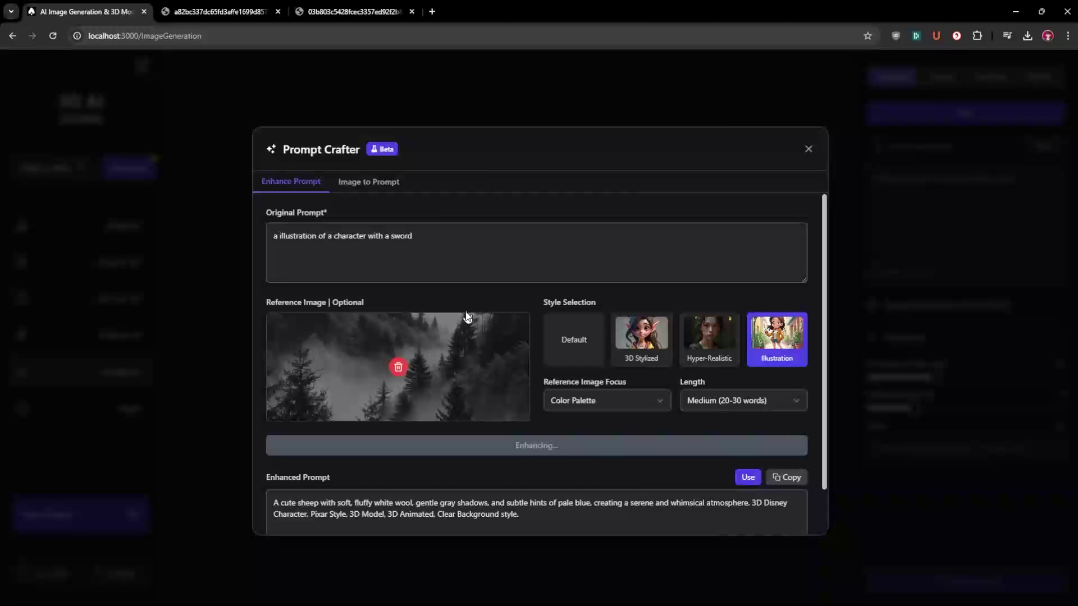
click(747, 477)
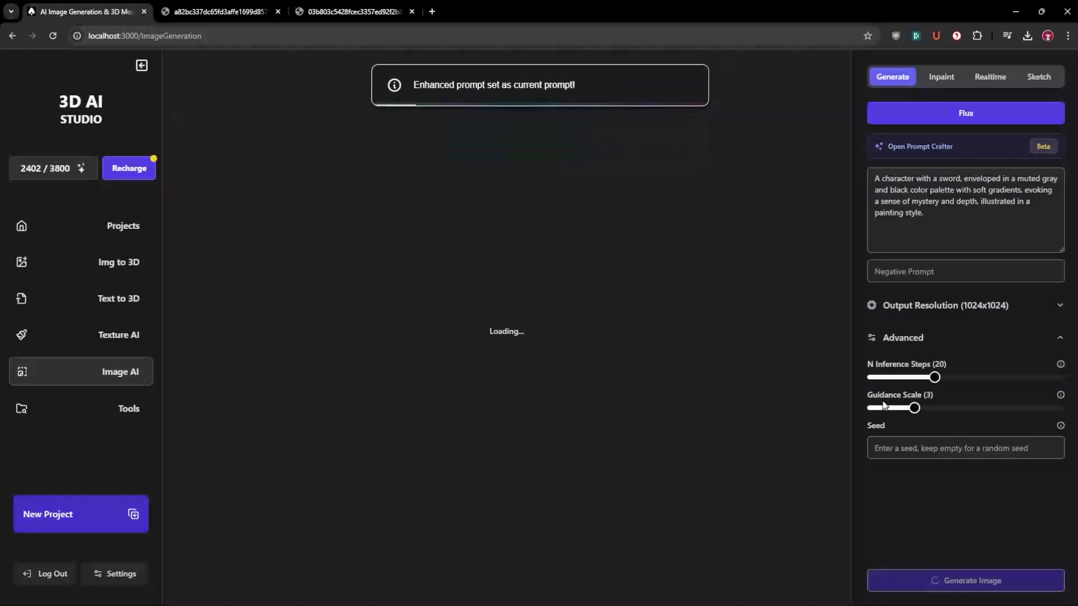
click(353, 9)
Copy the shark image and paste it into Prompt Crafter as the reference.
click(75, 6)
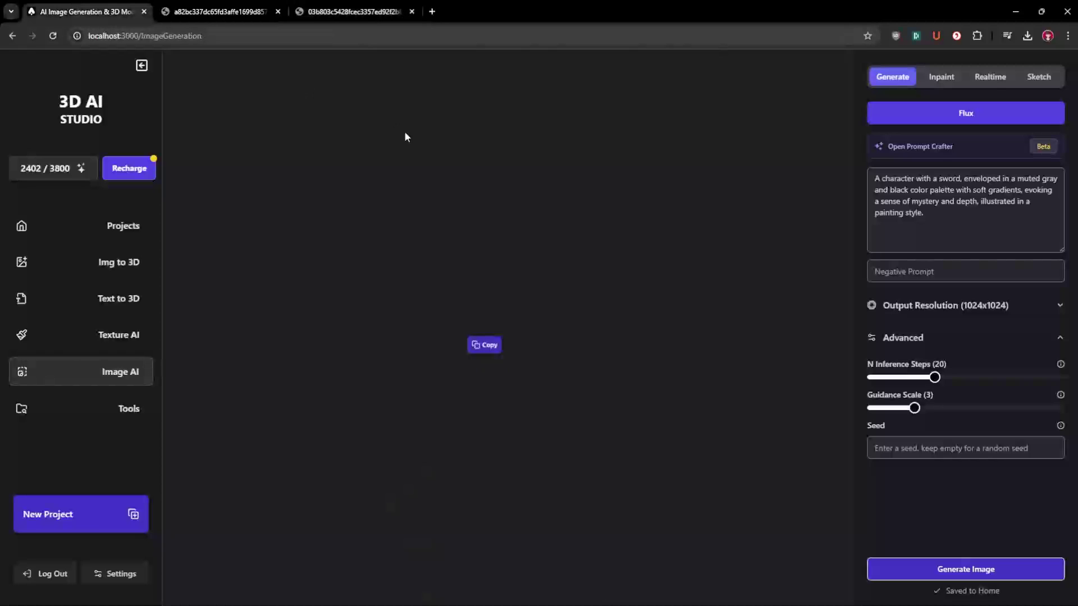
click(303, 10)
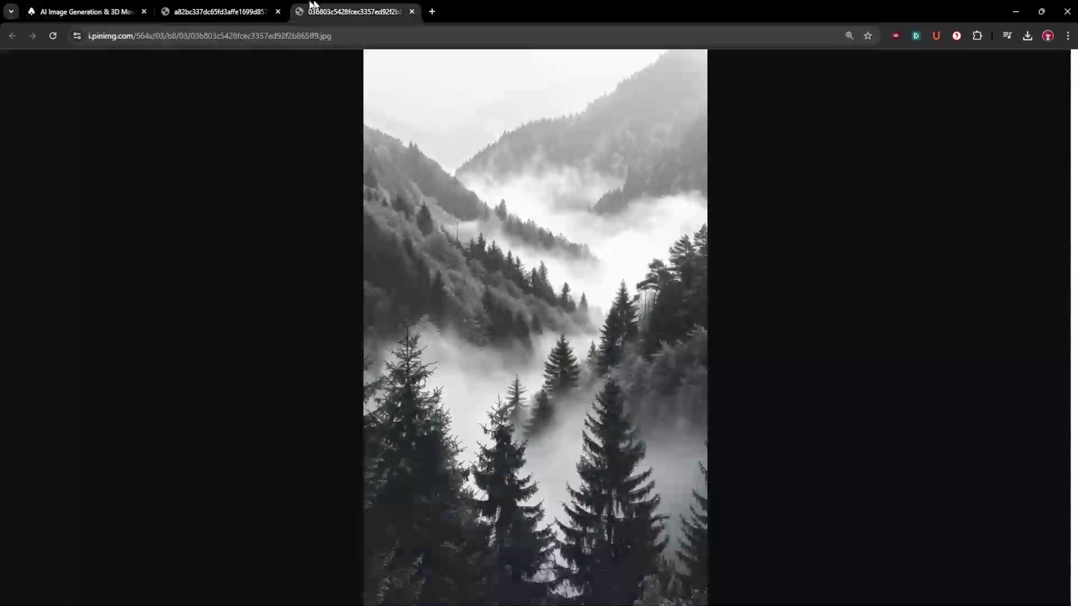
click(218, 11)
right_click(528, 271)
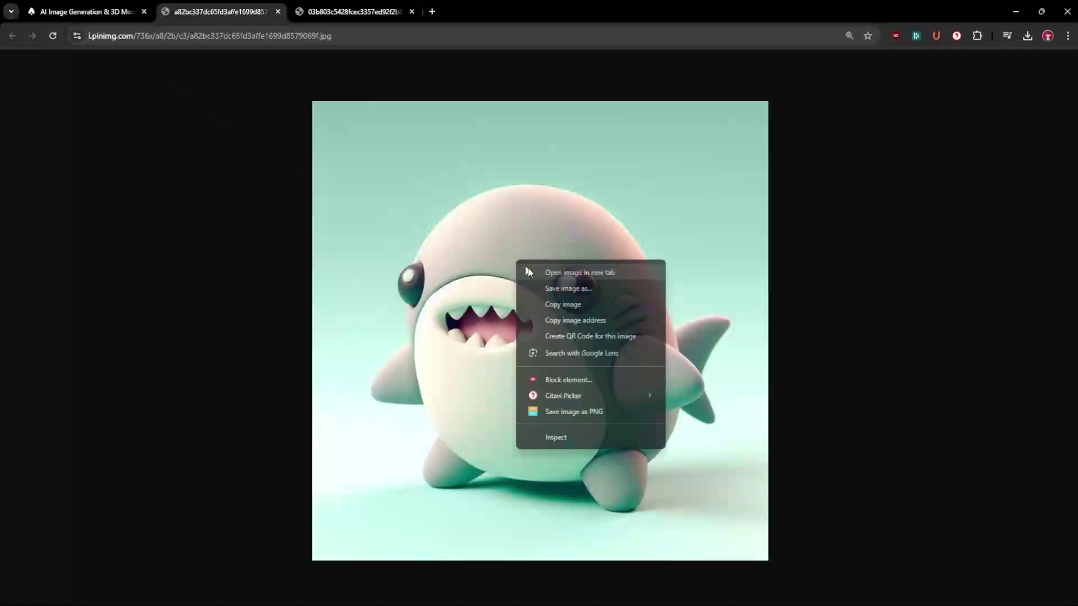
click(558, 302)
click(84, 11)
click(914, 161)
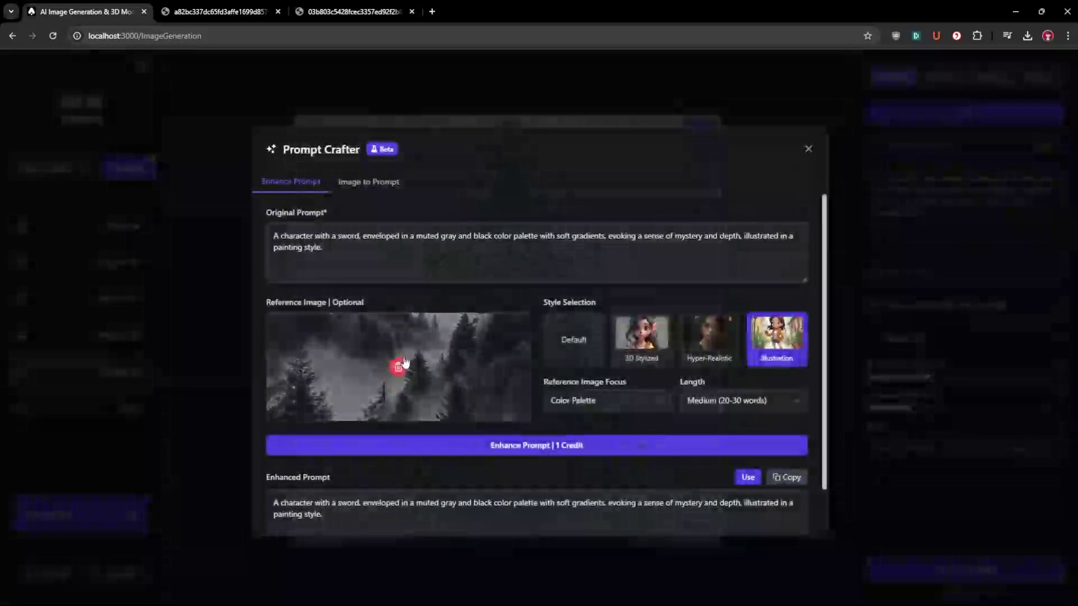
key(ctrl+v)
Set focus to Composition and style to 3D Stylized, then enhance the cute little sheep prompt.
click(605, 400)
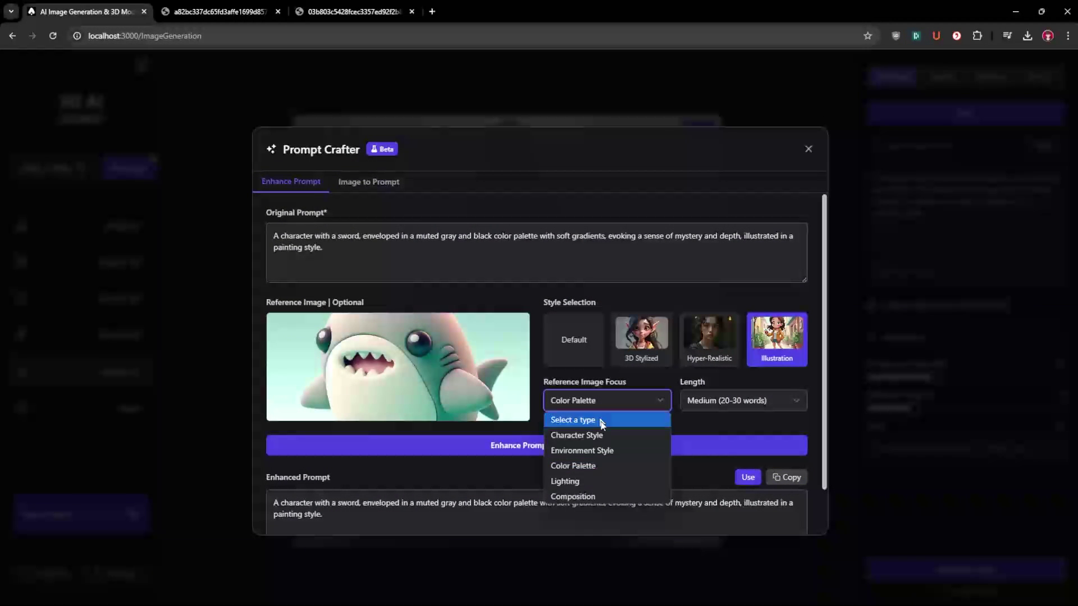
click(599, 495)
click(640, 337)
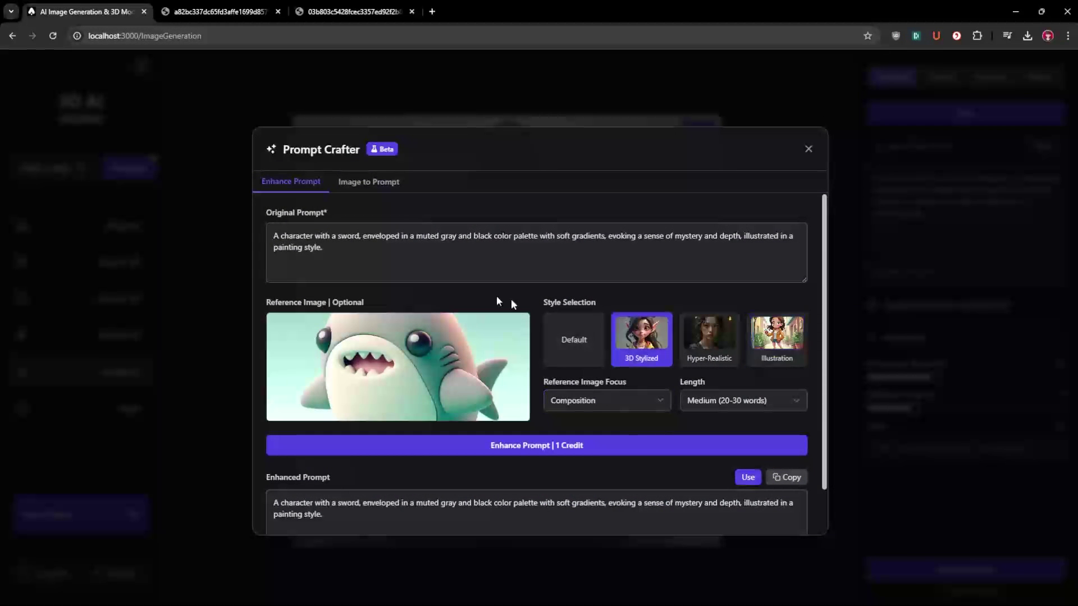
drag(426, 264, 254, 231)
text(a cute little sheep)
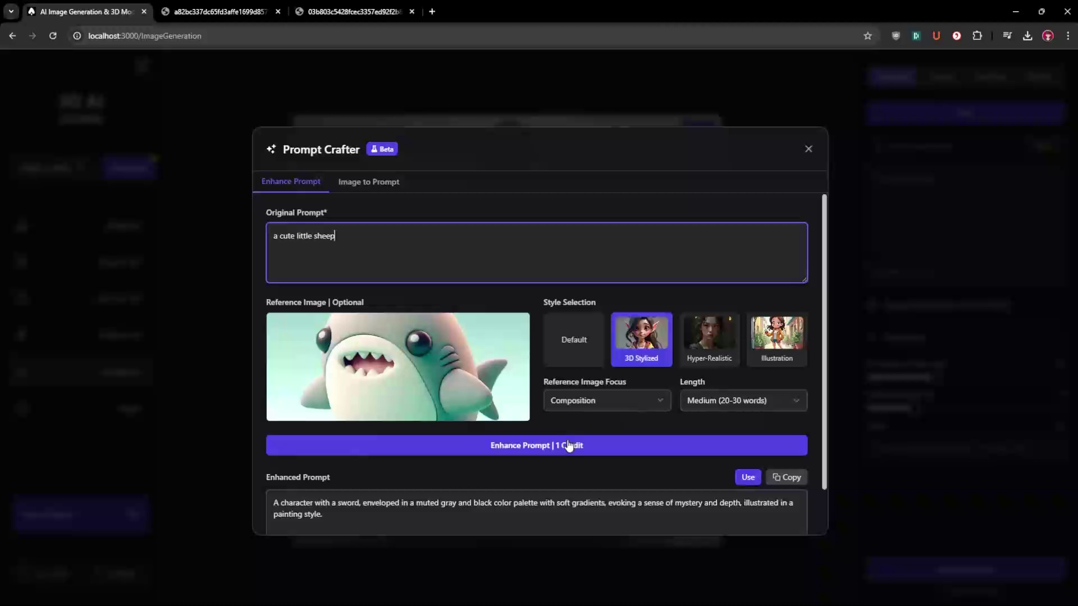
click(568, 445)
Use the enhanced sheep prompt and generate the Pixar-style fluffy sheep image.
click(205, 6)
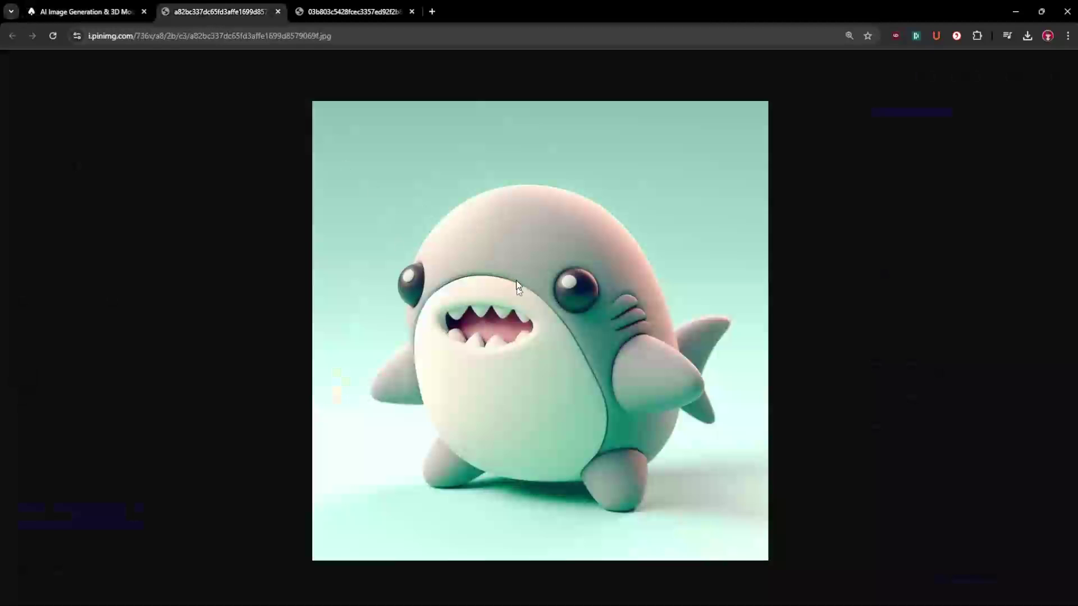
key(ctrl+1)
scroll(494, 320, down, 1)
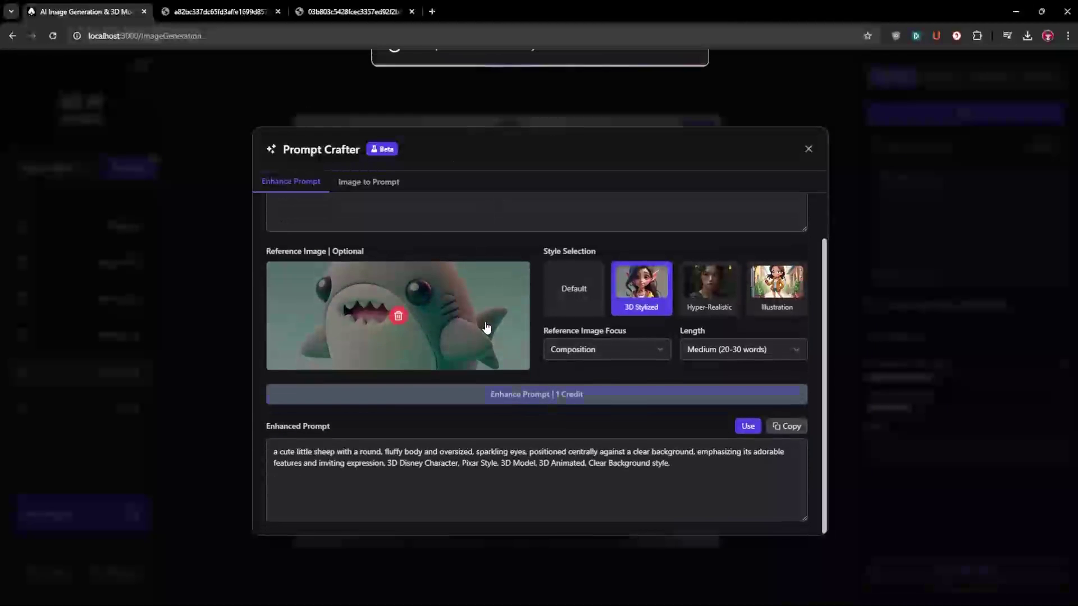
click(747, 426)
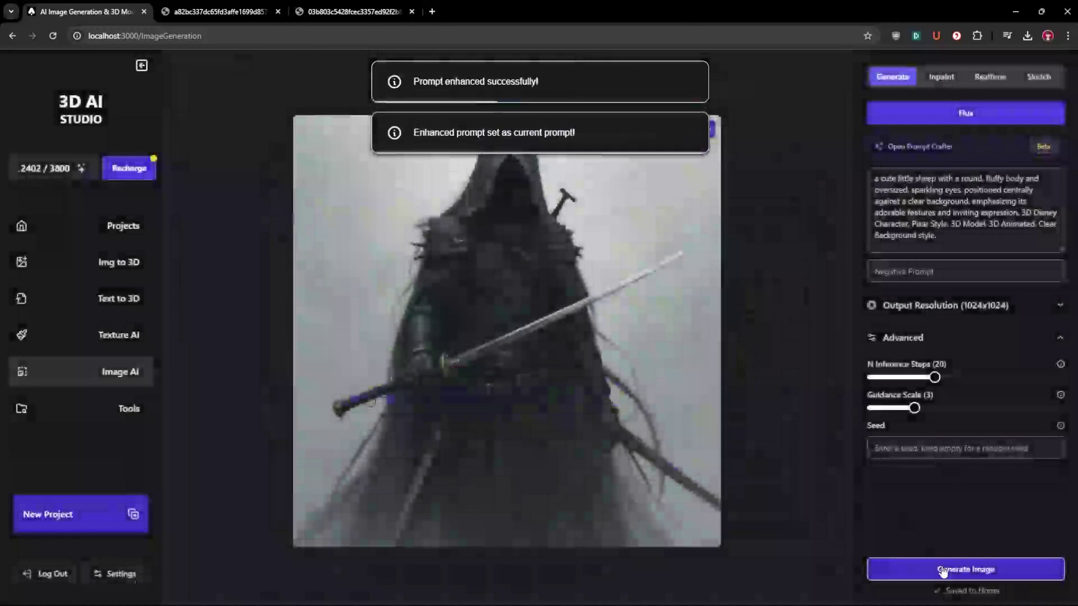
click(926, 567)
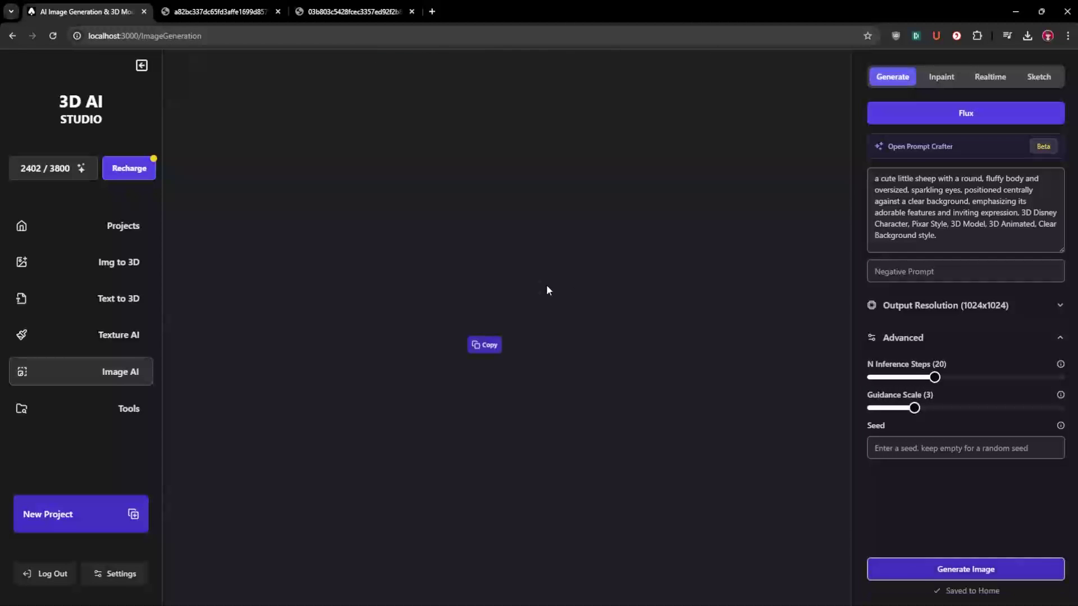
click(206, 8)
click(113, 11)
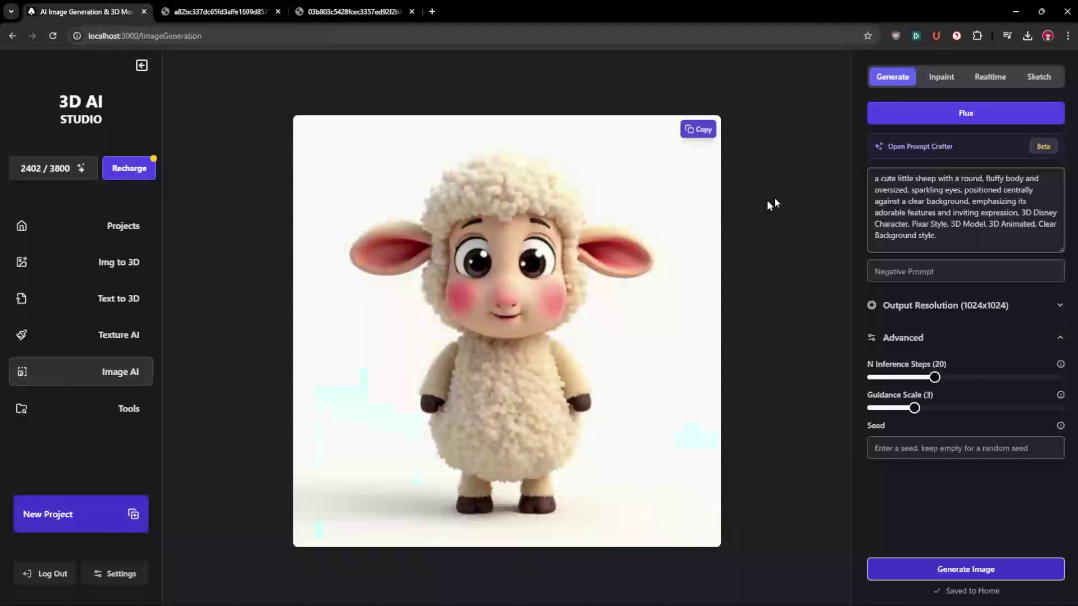
Delete all the Original Prompt text in Prompt Crafter and close the dialog.
click(905, 146)
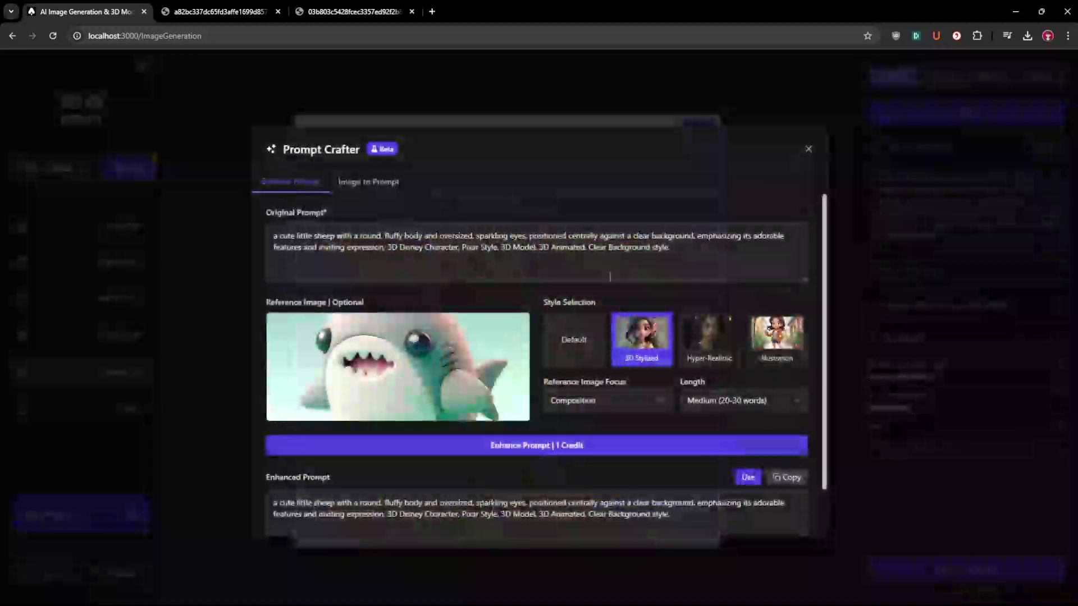
click(594, 393)
click(701, 388)
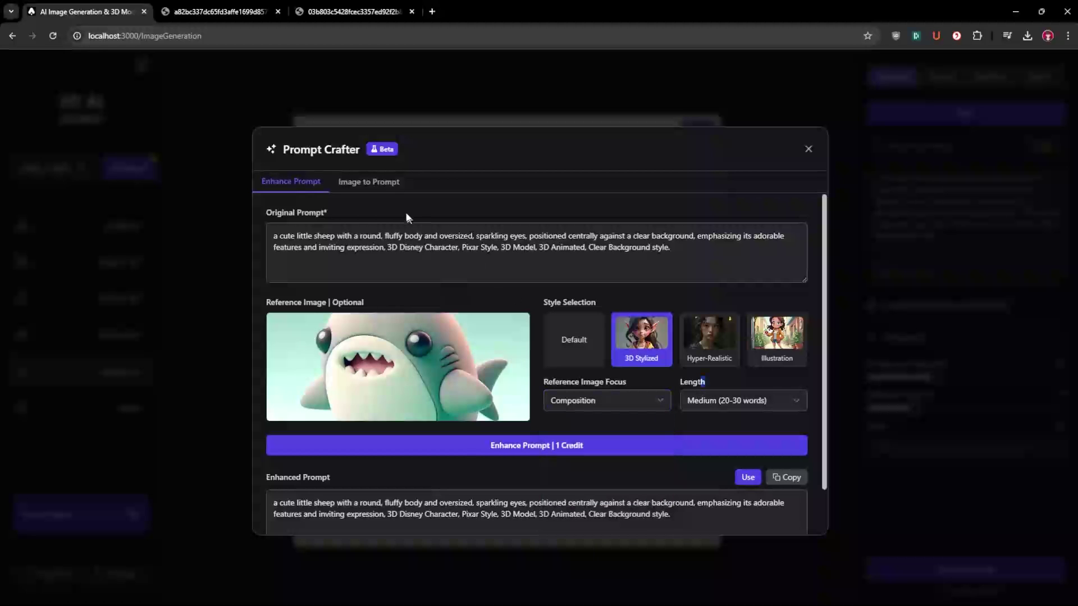
click(373, 191)
click(302, 188)
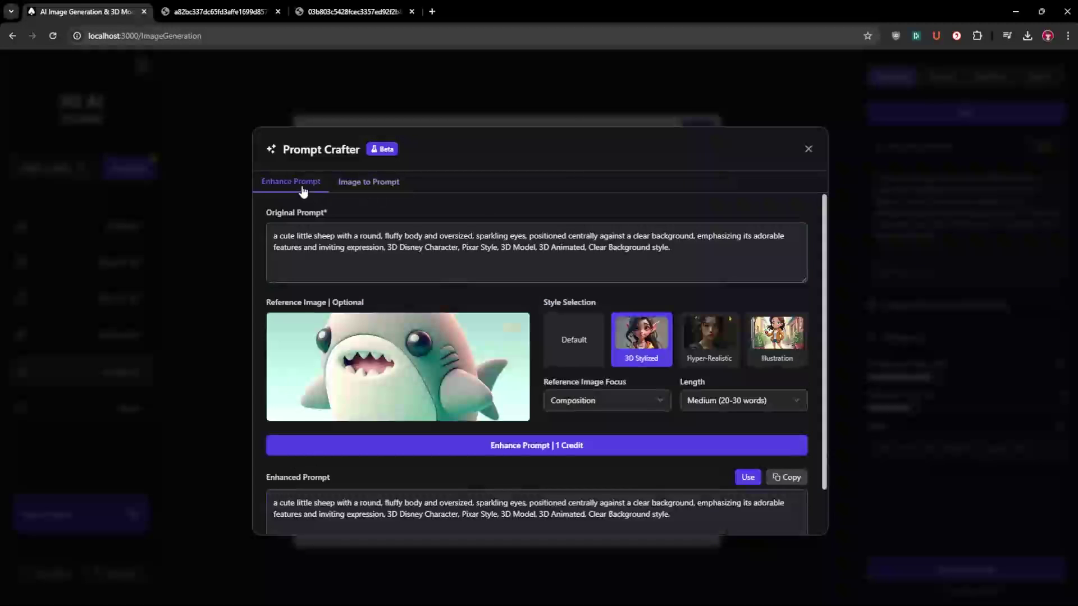
drag(694, 257, 286, 228)
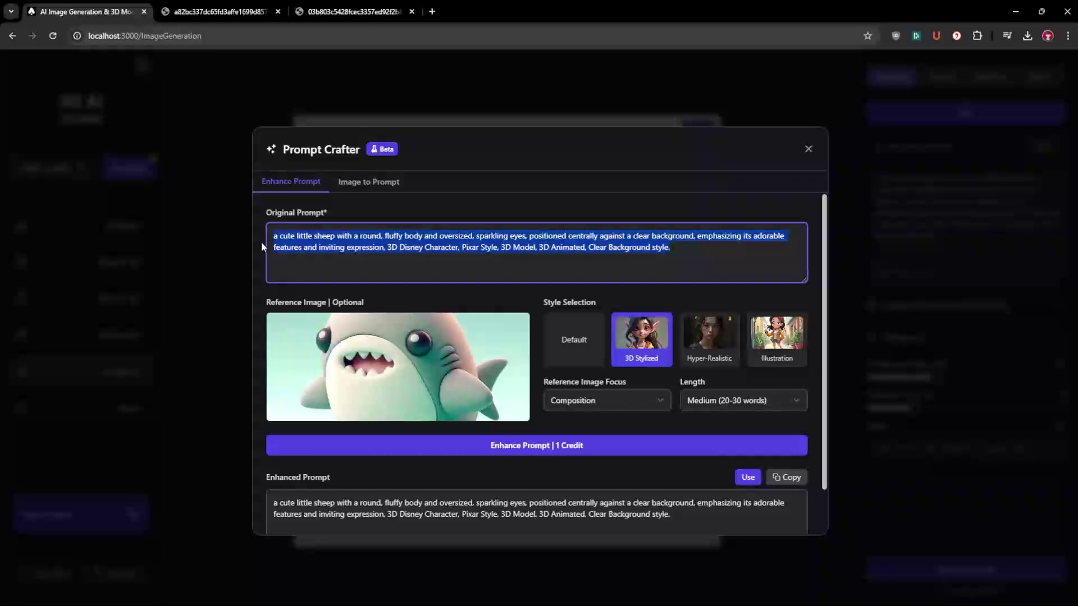
key(BackSpace)
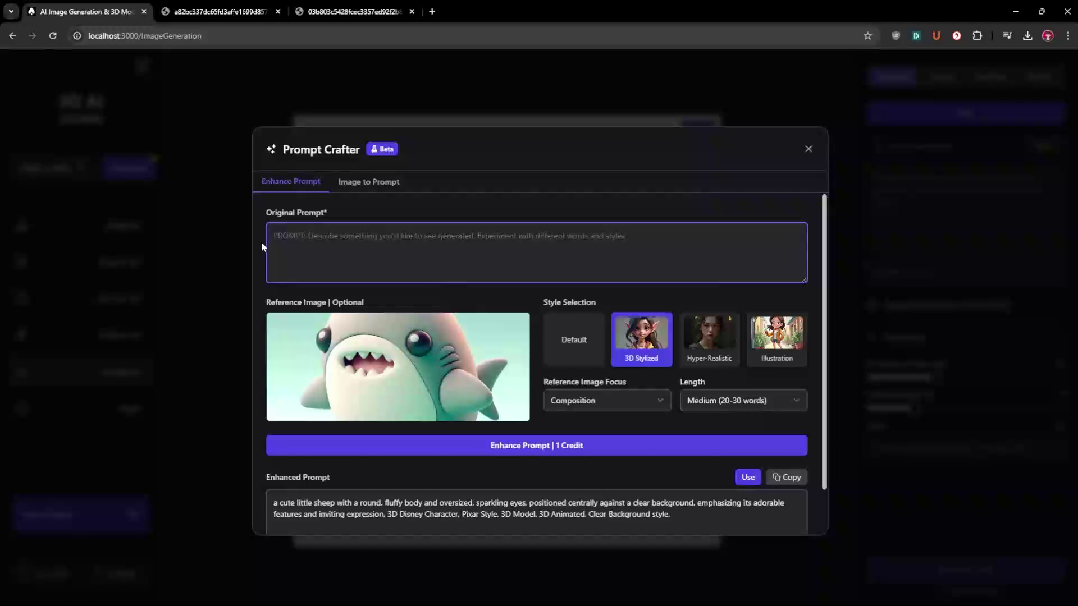
click(368, 182)
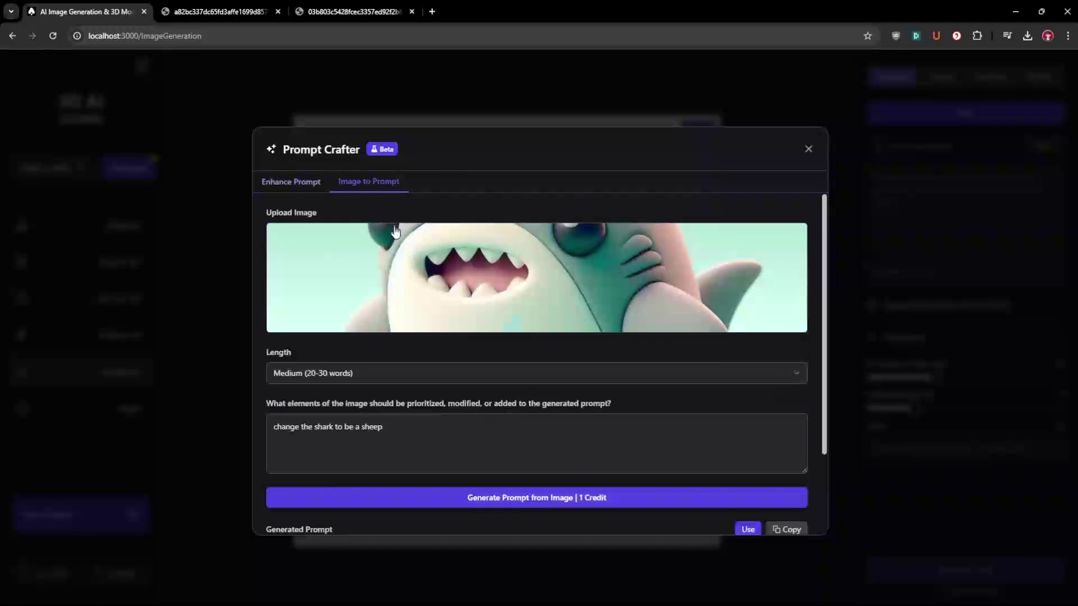
mouse_move(403, 256)
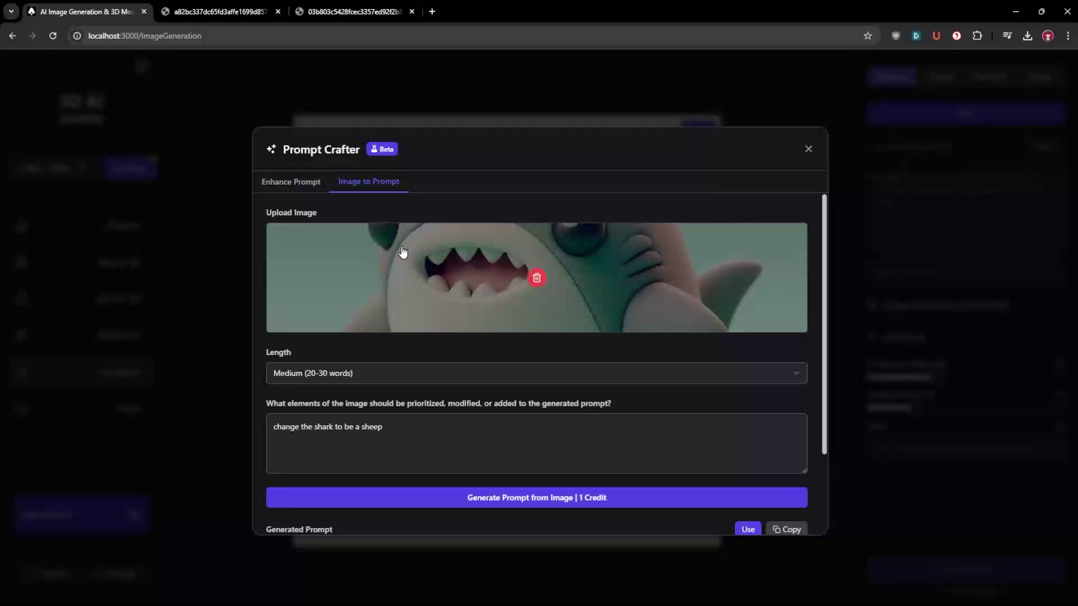
scroll(426, 331, down, 2)
scroll(385, 347, up, 2)
click(736, 101)
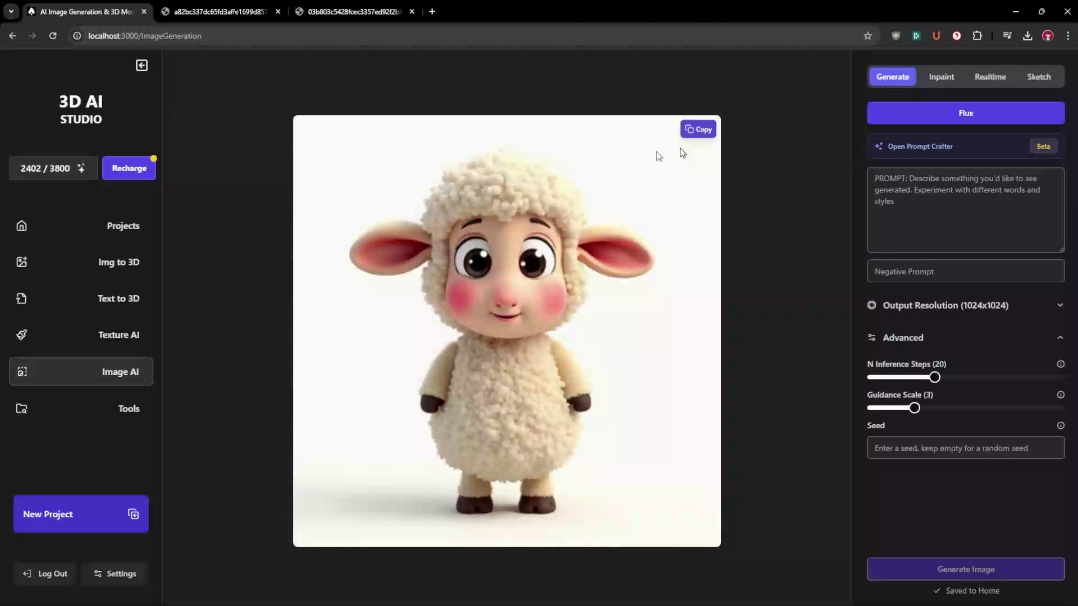
Copy the generated fluffy sheep image and paste it into Img to 3D as the upload.
click(698, 131)
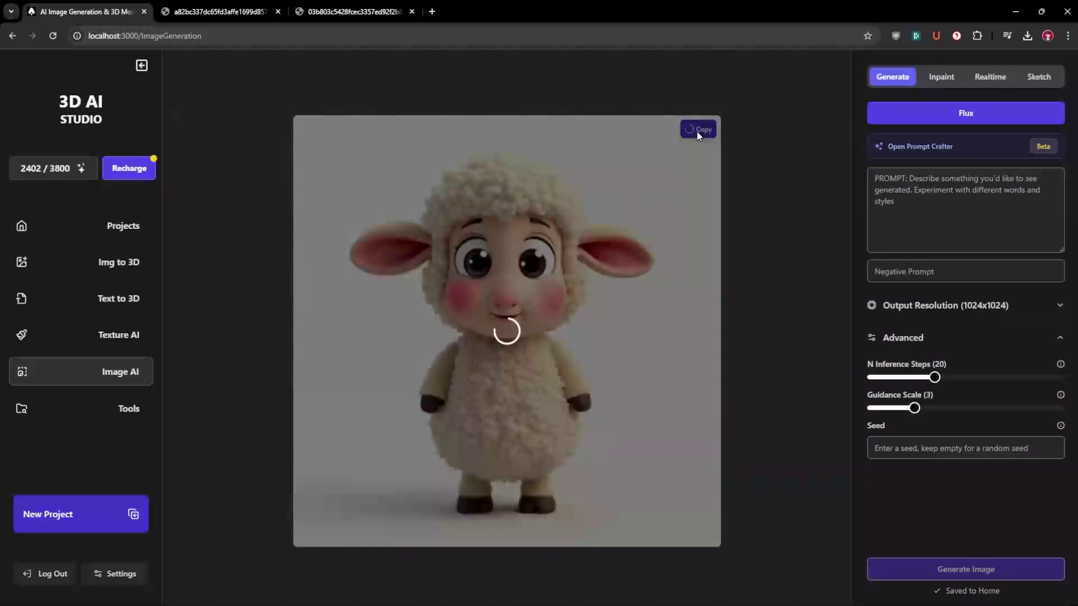
click(139, 262)
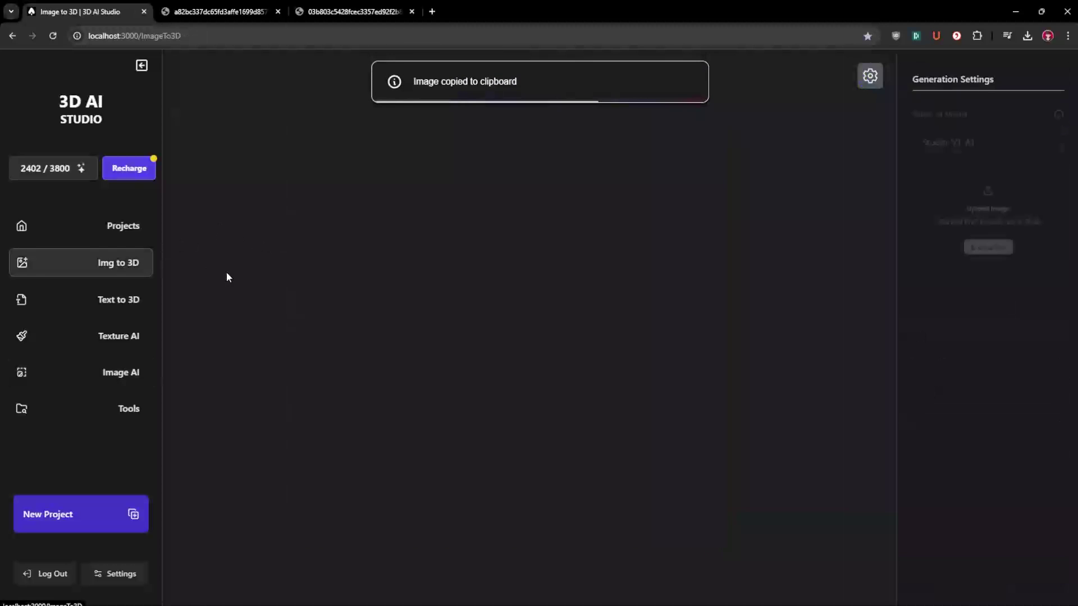
key(ctrl+v)
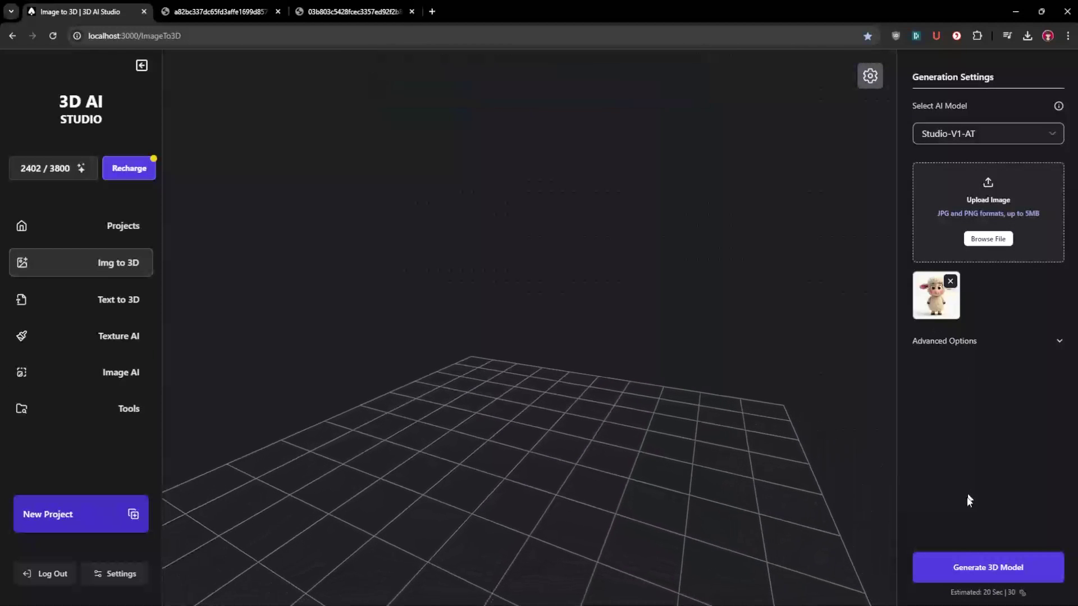